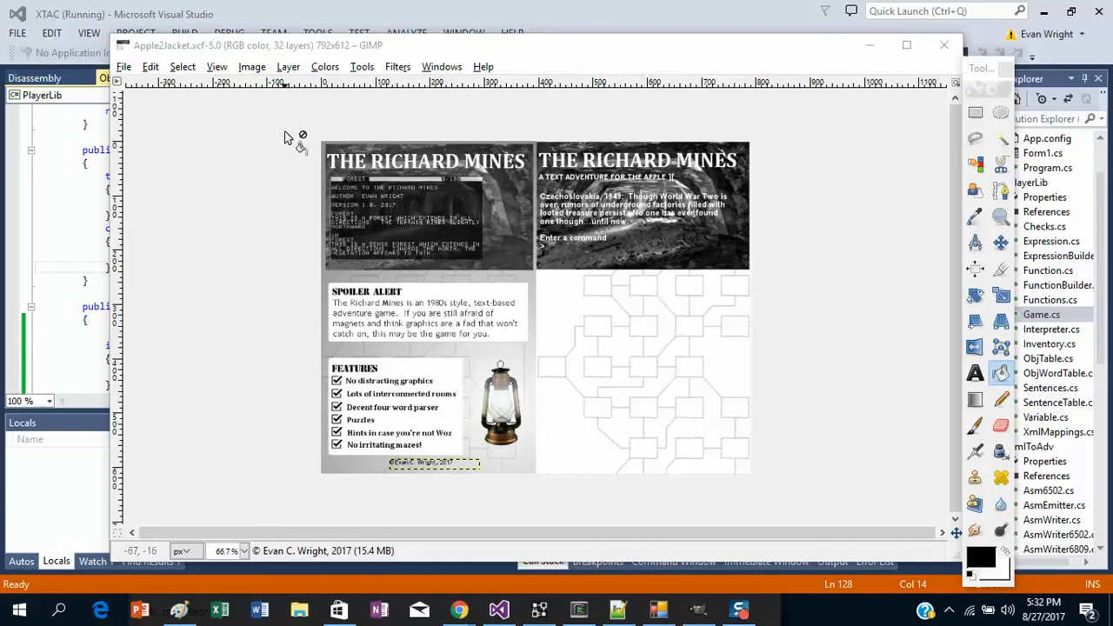
Open CoverArtFB.xcf from the packaging folder and reposition its image window near the upper middle of the desktop
{"action": "left_click", "coordinate": [124, 67]}
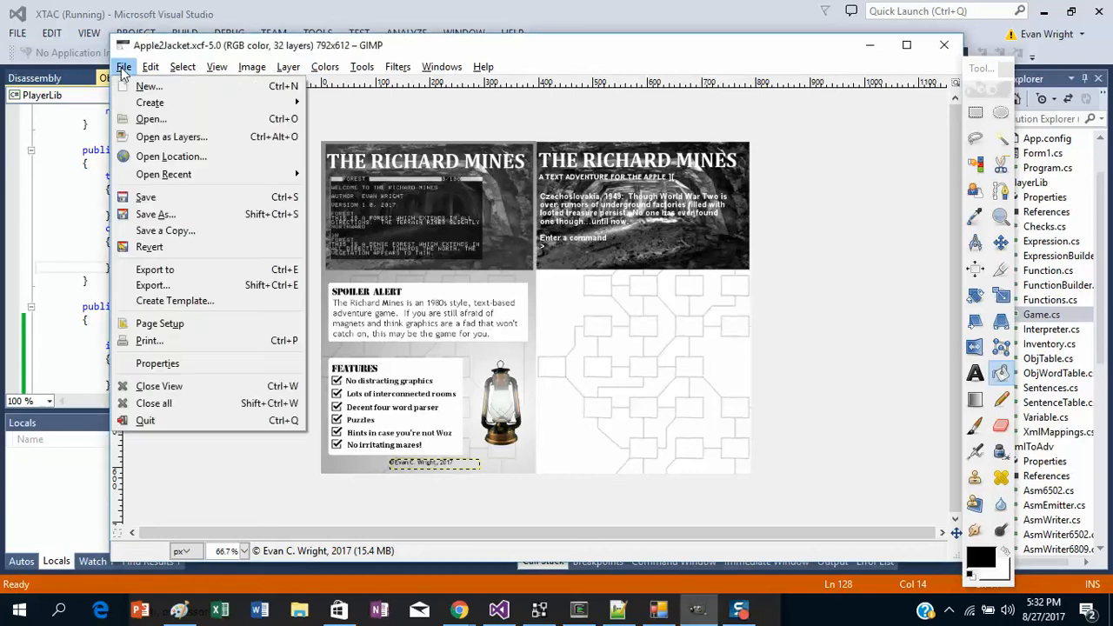
{"action": "left_click", "coordinate": [152, 118]}
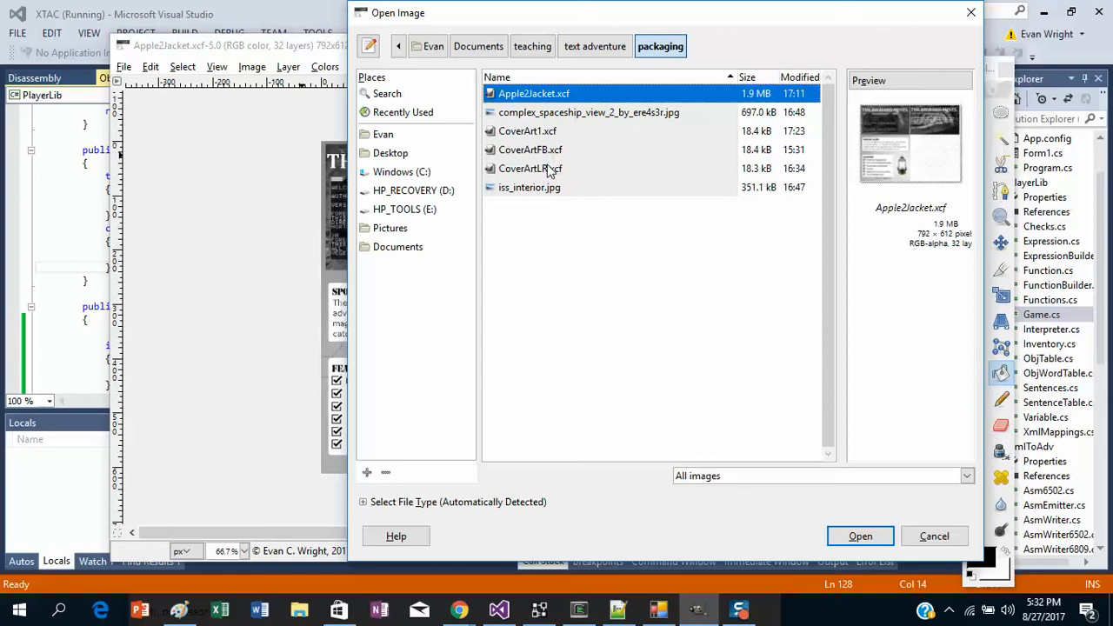
{"action": "double_click", "coordinate": [543, 152]}
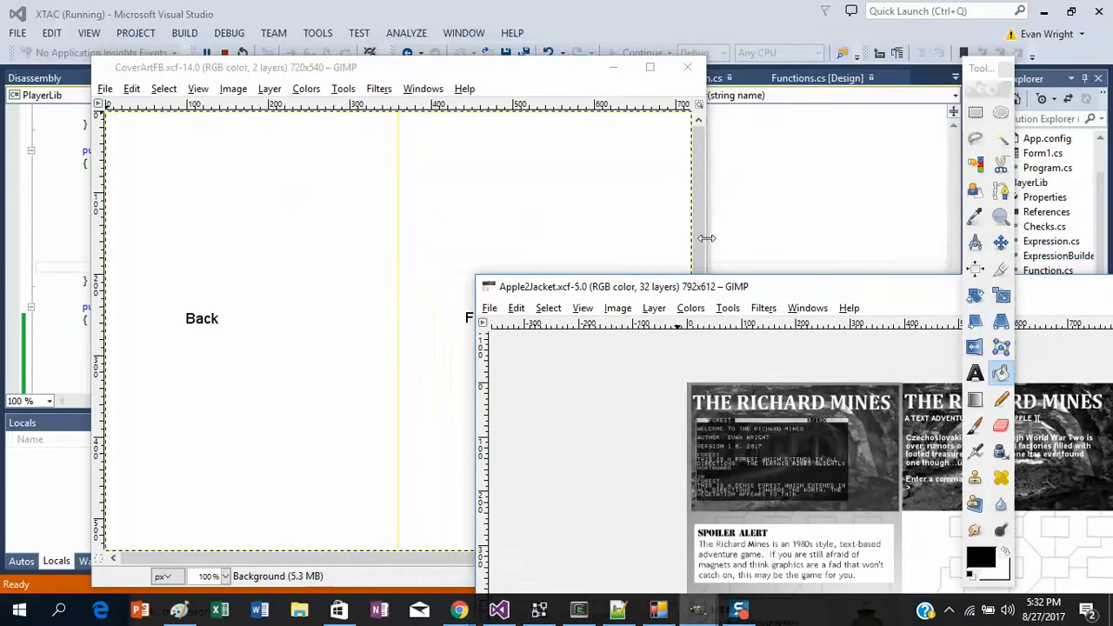
{"action": "left_click_drag", "start_coordinate": [352, 68], "coordinate": [326, 35]}
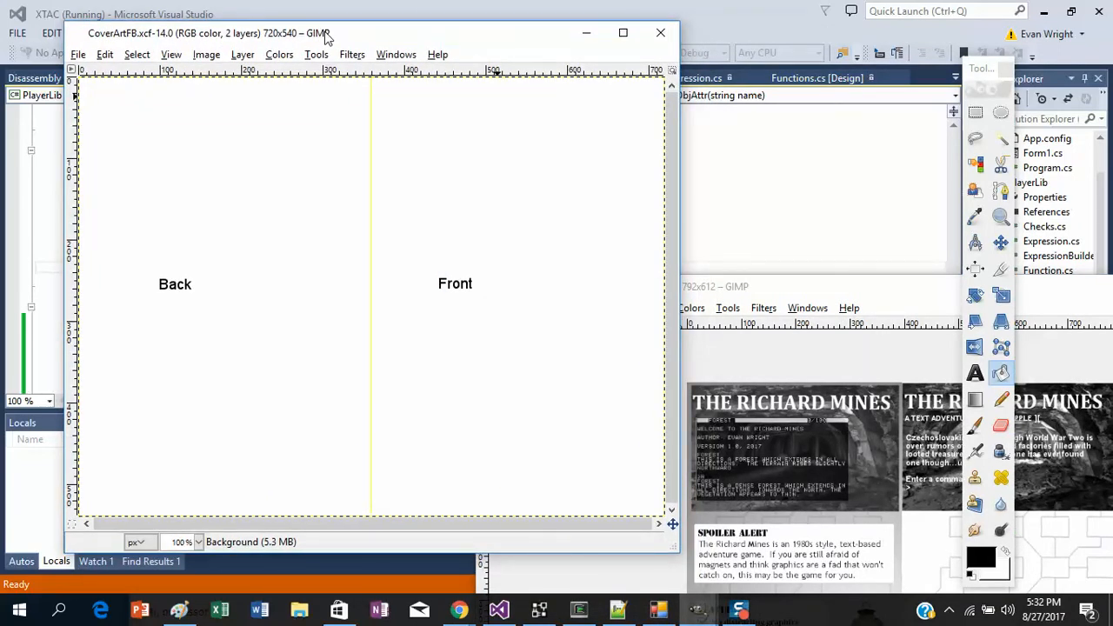
{"action": "left_click_drag", "start_coordinate": [255, 35], "coordinate": [378, 39]}
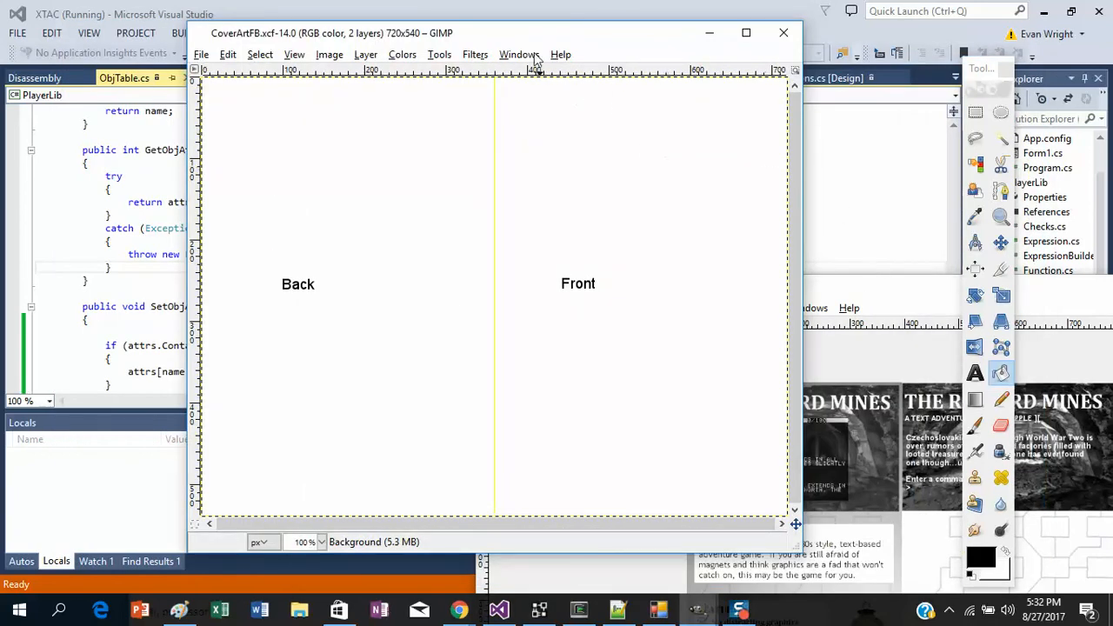
Move the toolbox over the CoverArtFB.xcf image window and show the Layers dialog
{"action": "left_click_drag", "start_coordinate": [986, 69], "coordinate": [678, 77]}
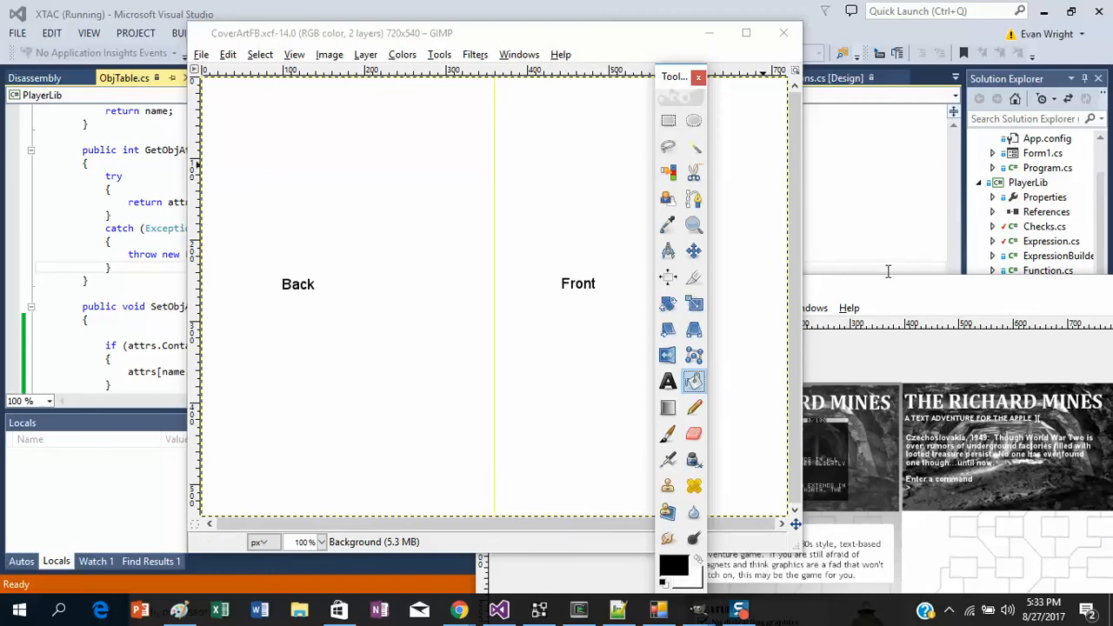
{"action": "left_click", "coordinate": [522, 54]}
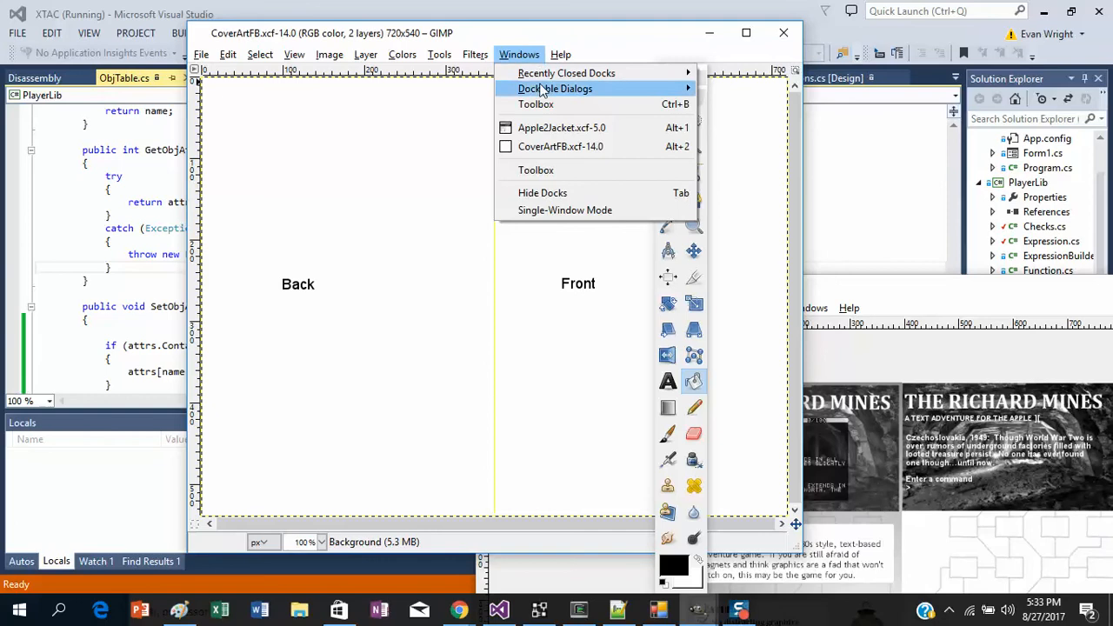
{"action": "mouse_move", "coordinate": [541, 89]}
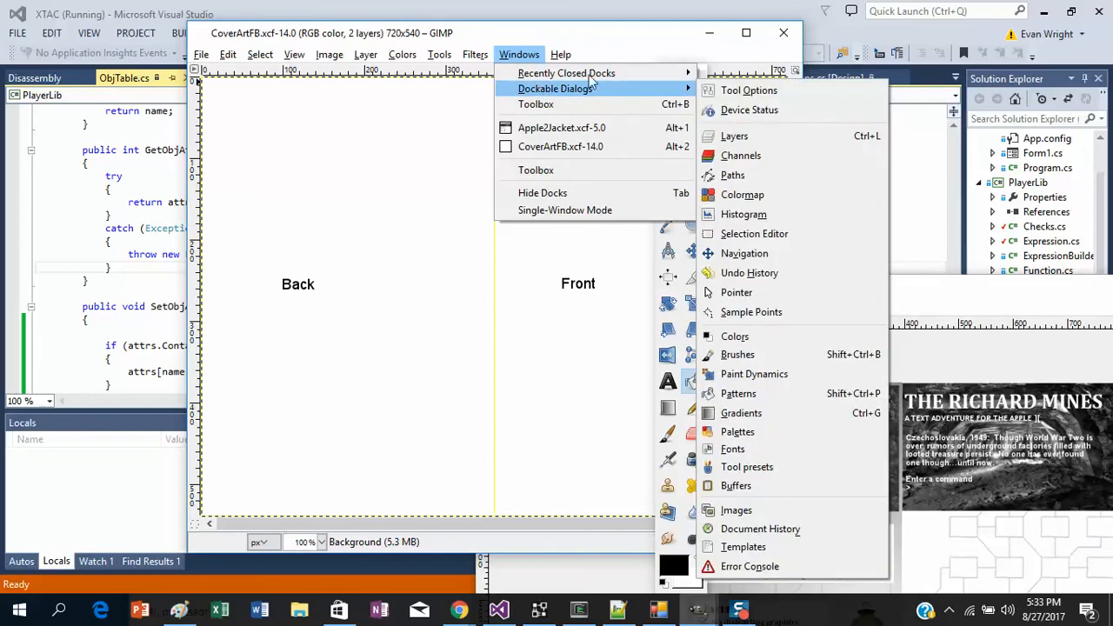
{"action": "left_click", "coordinate": [870, 139]}
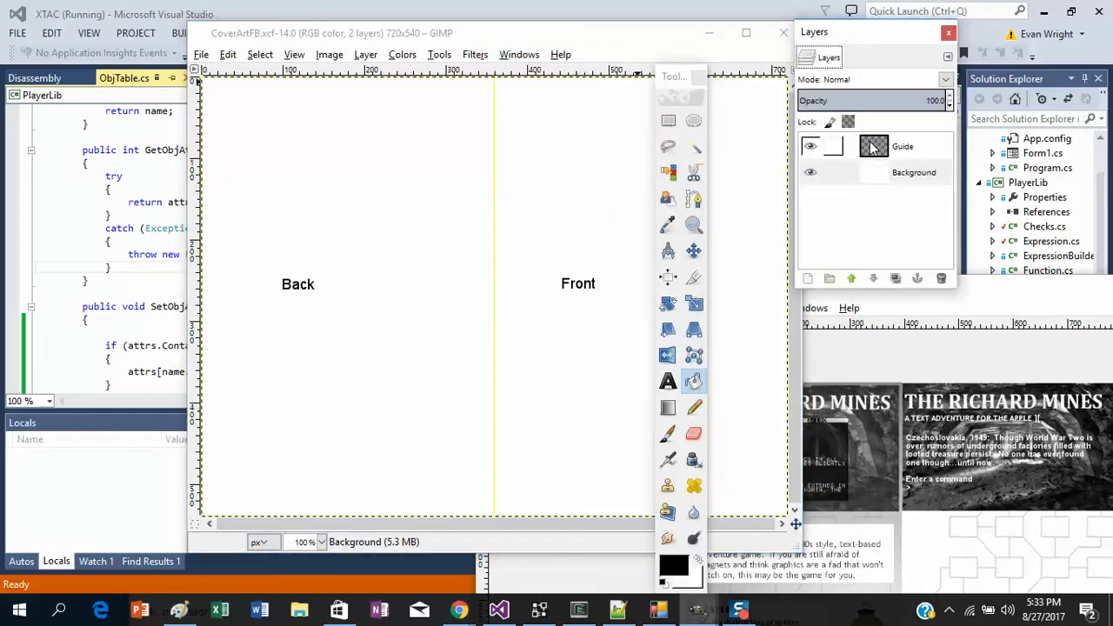
Toggle the visibility of the Guide and Background layers off and on to examine what each contains
{"action": "left_click", "coordinate": [809, 147]}
{"action": "left_click", "coordinate": [810, 173]}
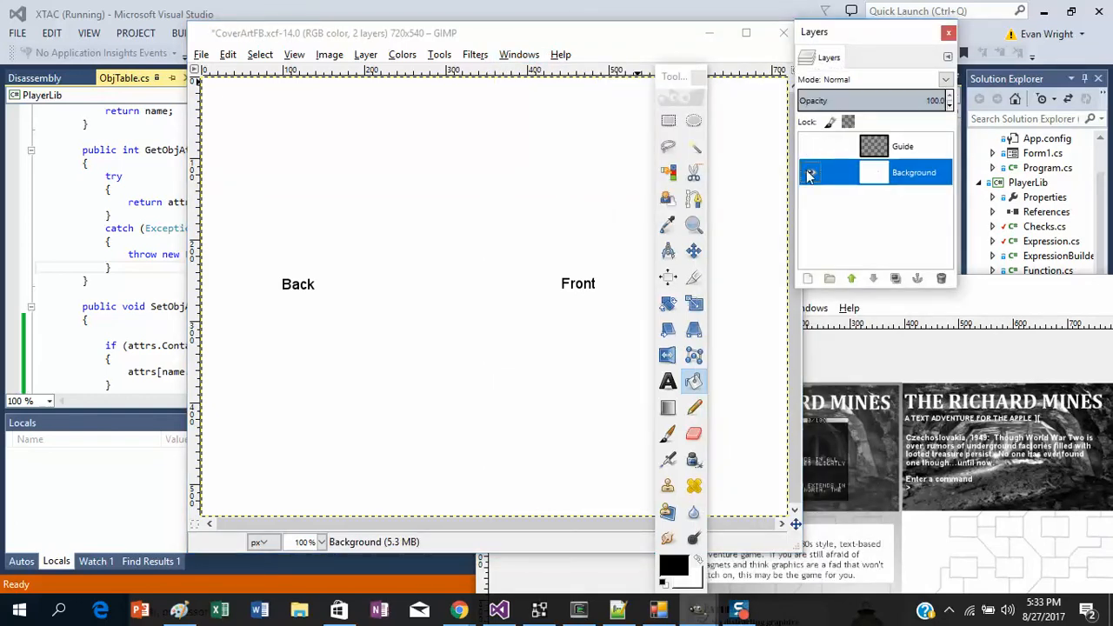
{"action": "left_click", "coordinate": [809, 147]}
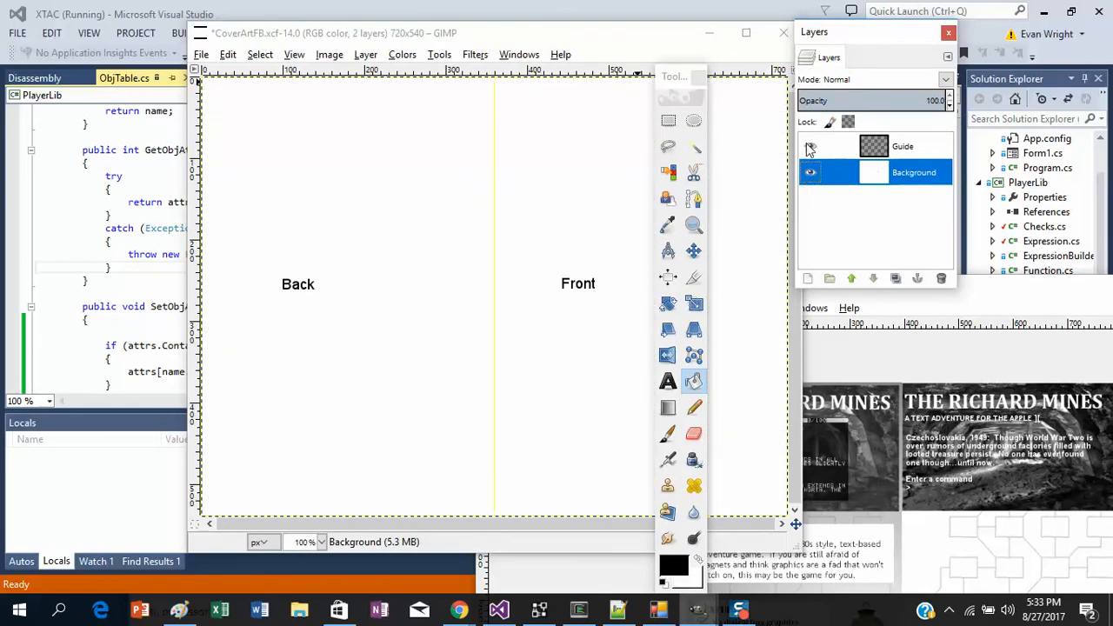
{"action": "left_click", "coordinate": [809, 148]}
{"action": "left_click", "coordinate": [811, 172]}
{"action": "left_click", "coordinate": [812, 173]}
{"action": "left_click", "coordinate": [810, 148]}
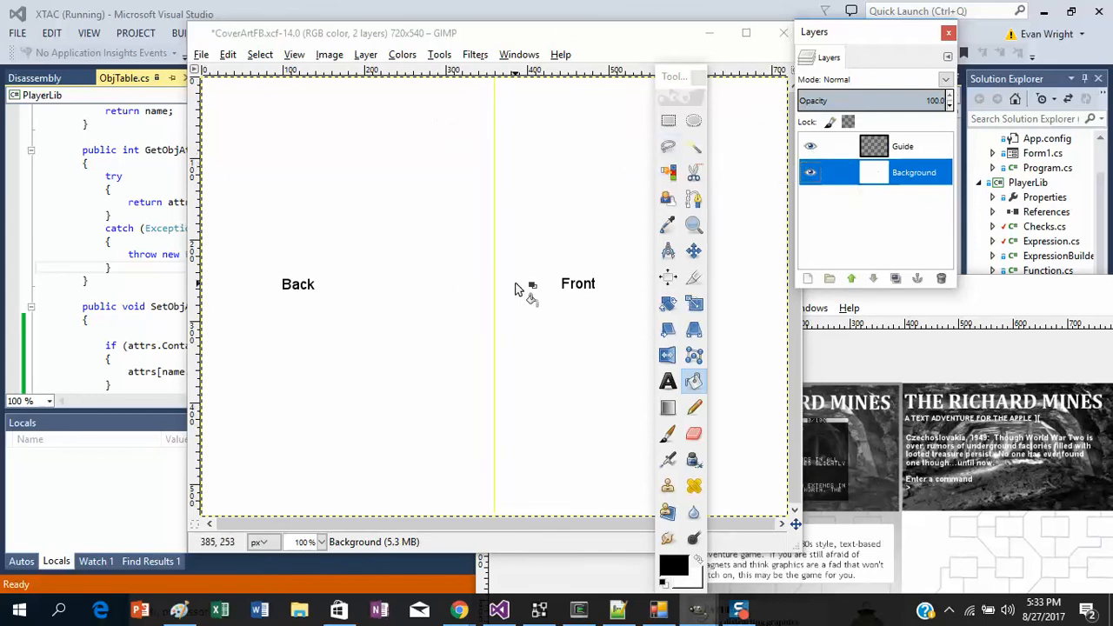
{"action": "left_click", "coordinate": [950, 610]}
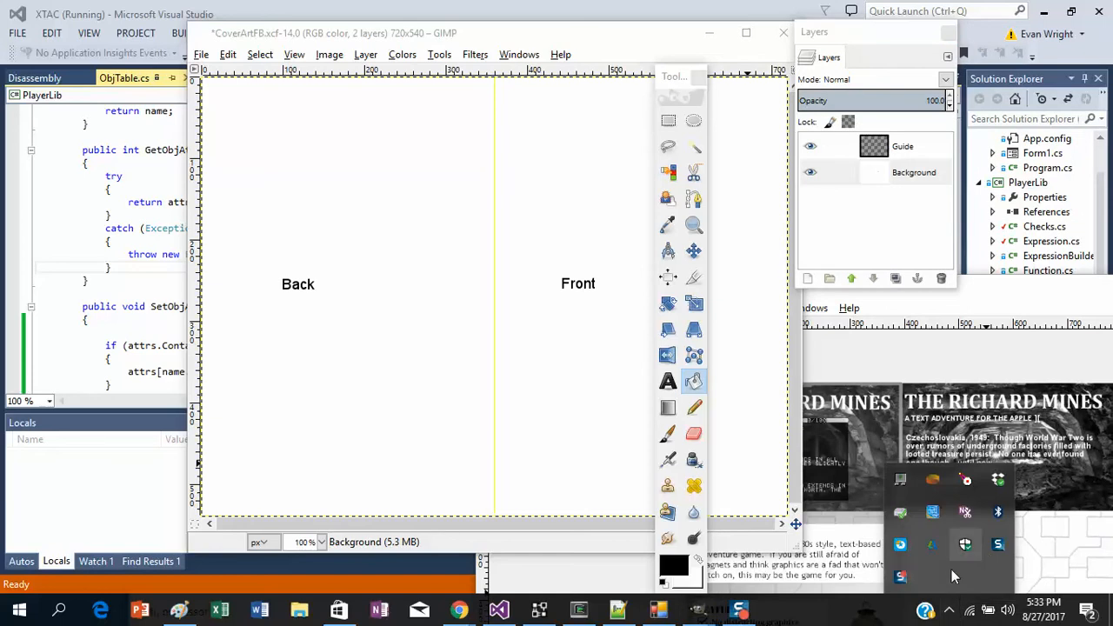
{"action": "left_click", "coordinate": [906, 581]}
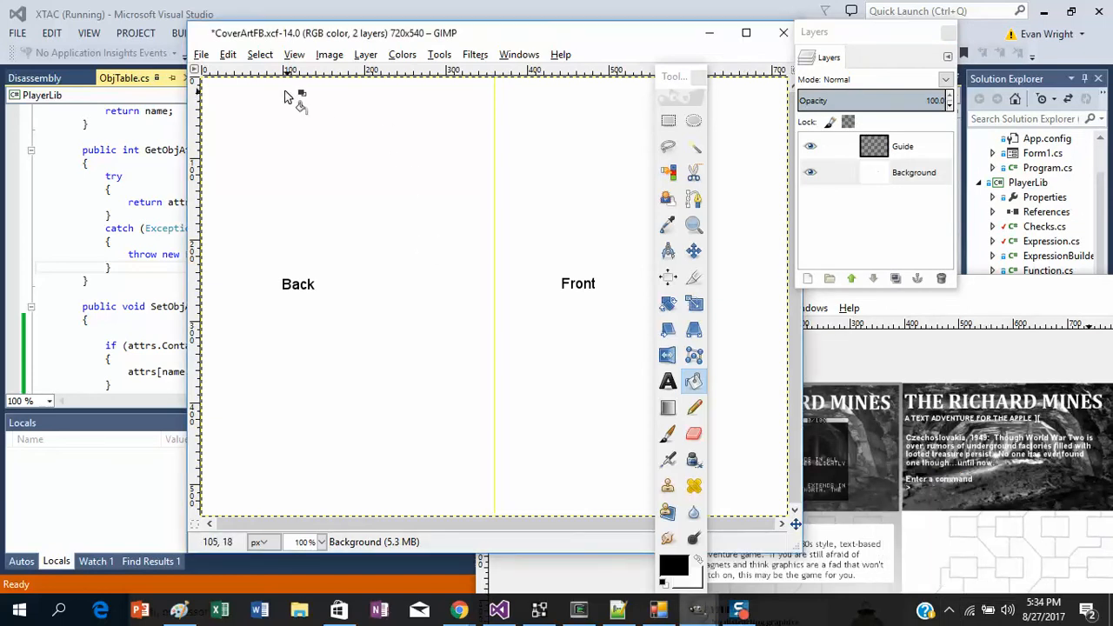
{"action": "left_click", "coordinate": [196, 57]}
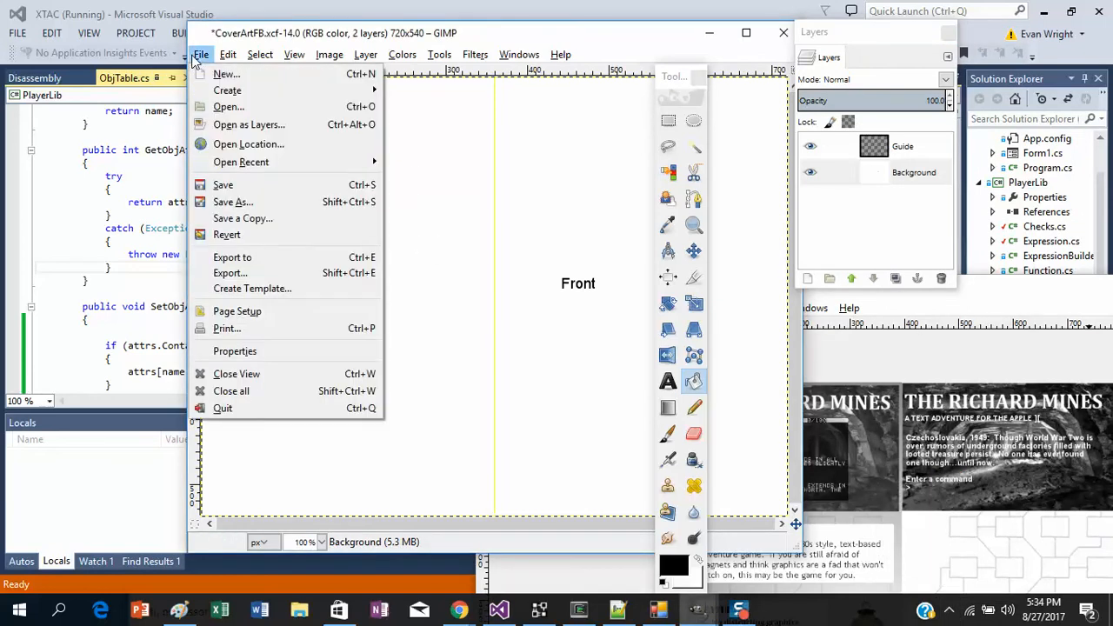
{"action": "key", "text": "Escape"}
{"action": "left_click", "coordinate": [250, 128]}
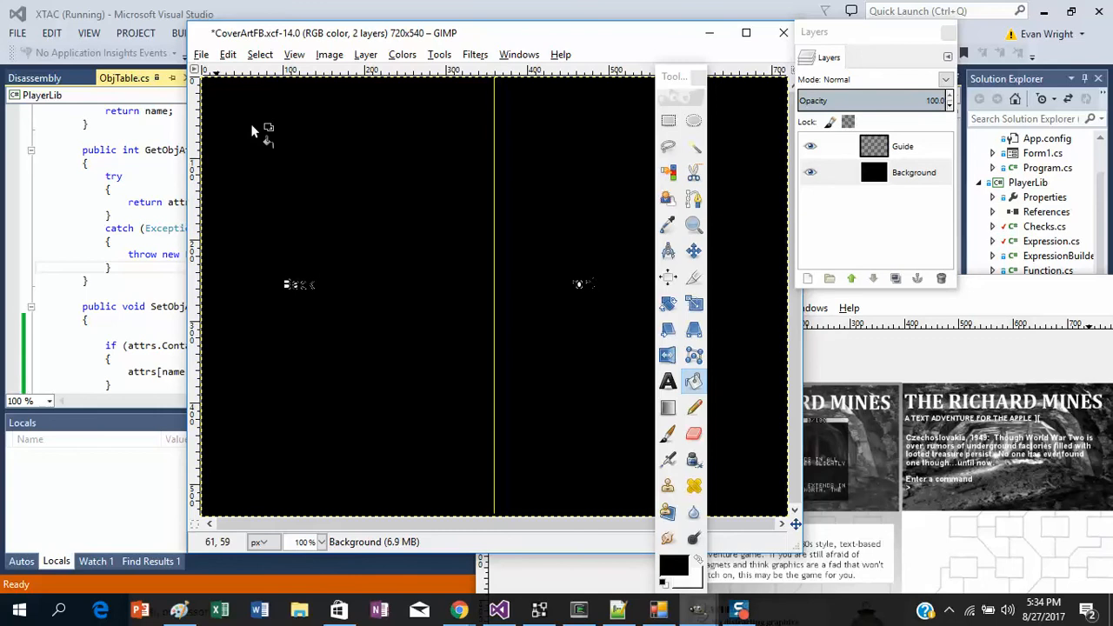
{"action": "key", "text": "ctrl+z"}
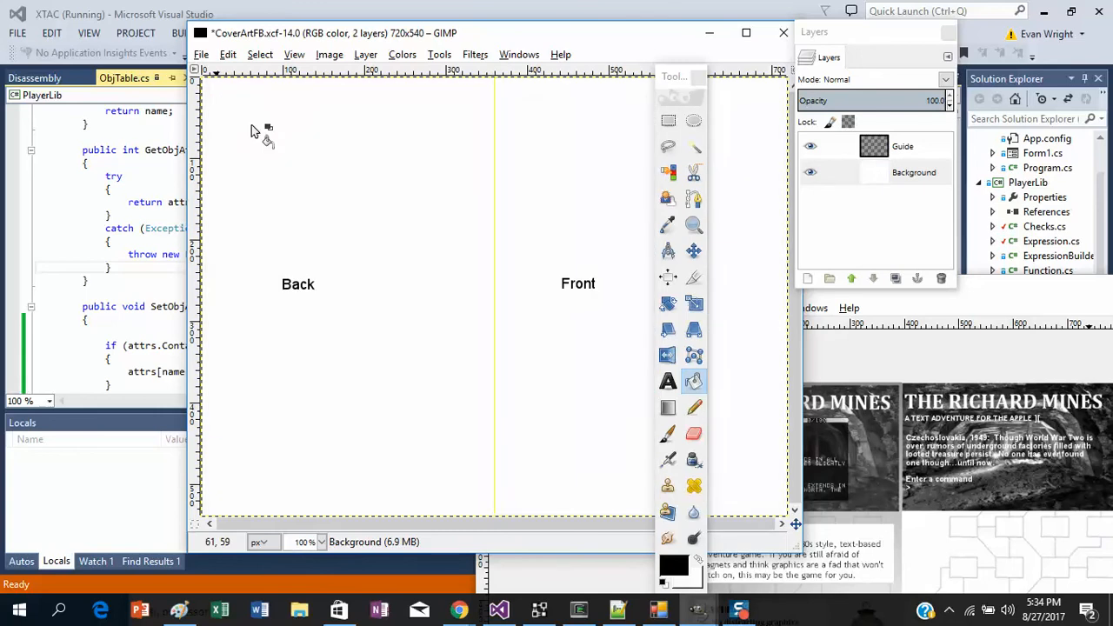
Open iss_interior.jpg from the packaging folder as a new layer in the cover image
{"action": "left_click", "coordinate": [202, 54]}
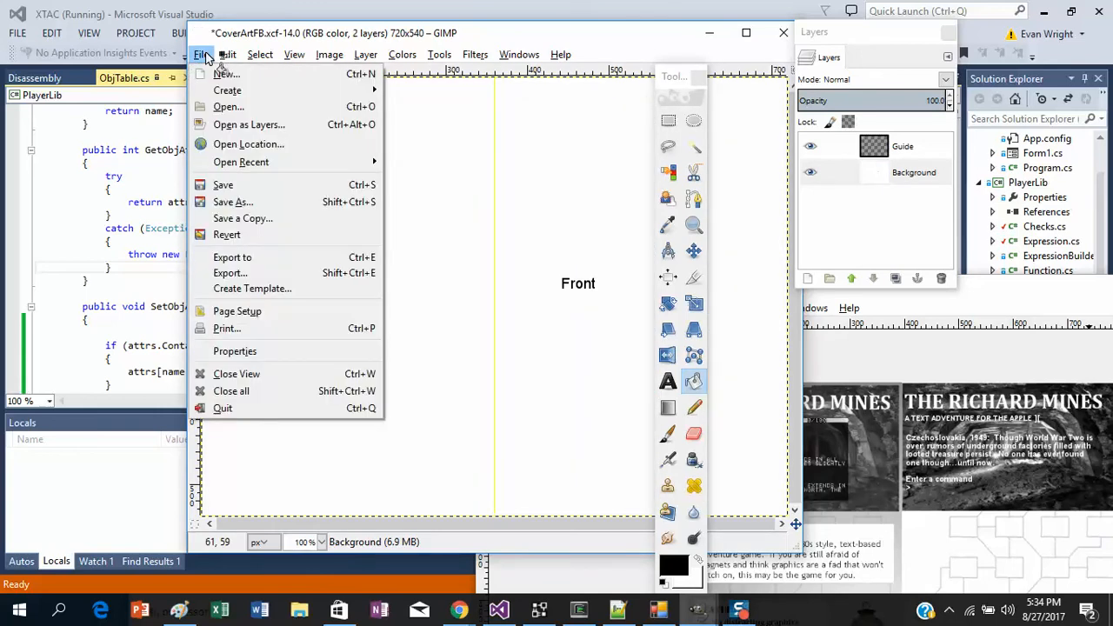
{"action": "left_click", "coordinate": [251, 127]}
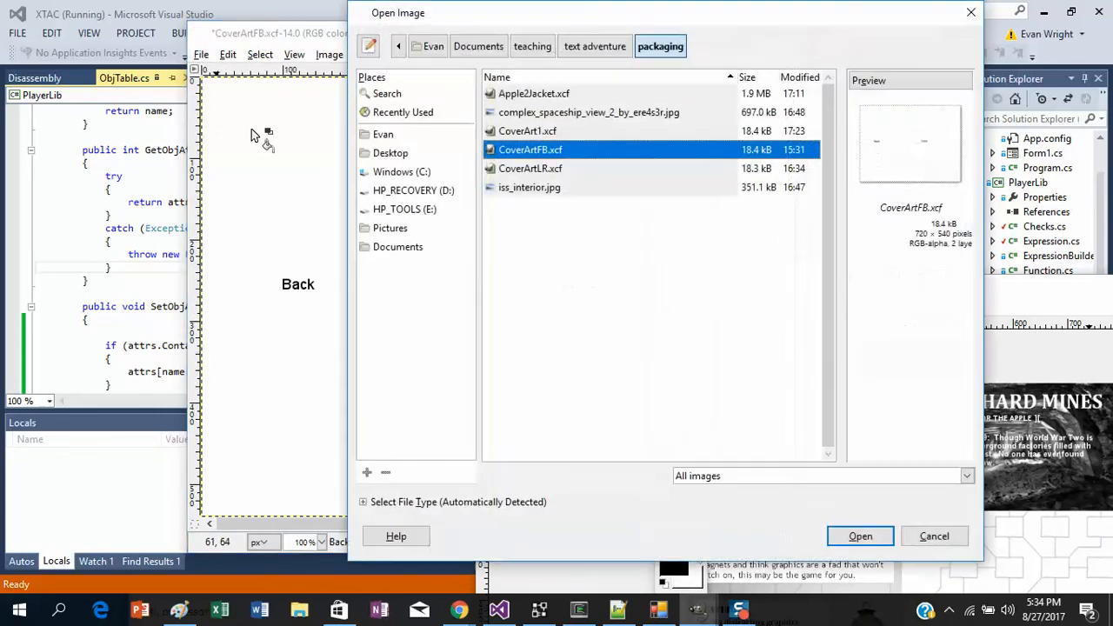
{"action": "left_click", "coordinate": [525, 188]}
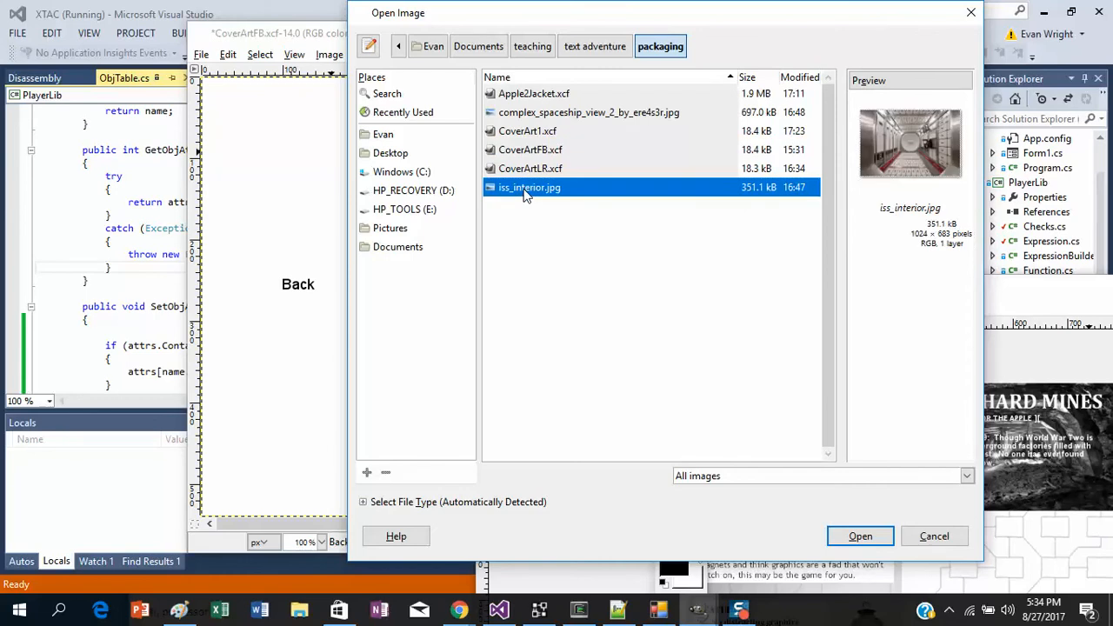
{"action": "left_click", "coordinate": [838, 537]}
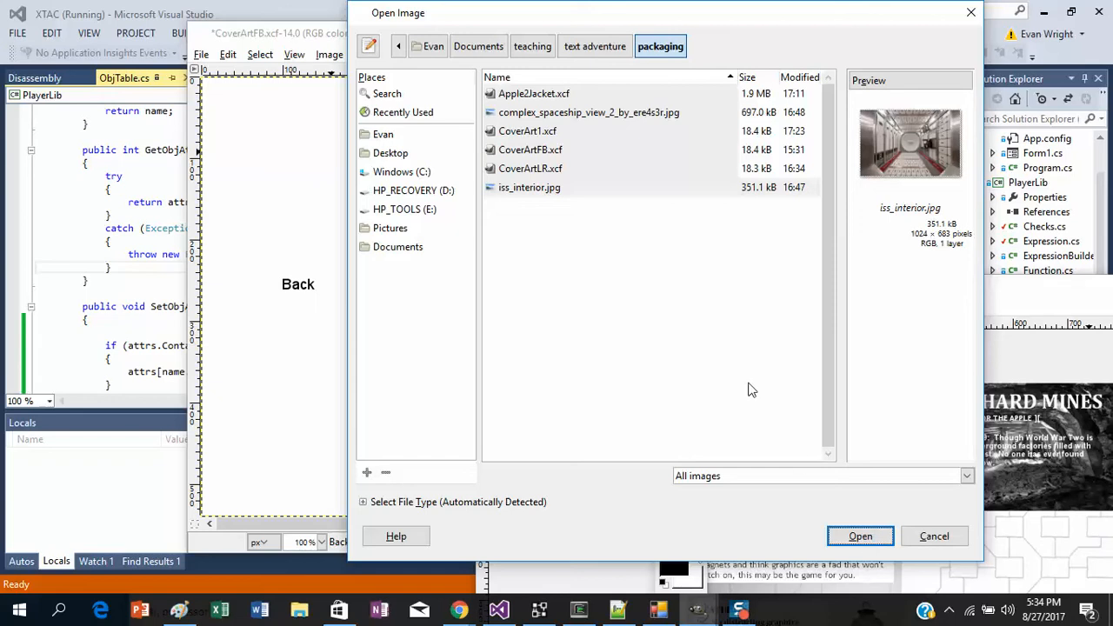
{"action": "left_click", "coordinate": [589, 188]}
{"action": "left_click", "coordinate": [848, 539]}
{"action": "double_click", "coordinate": [521, 189]}
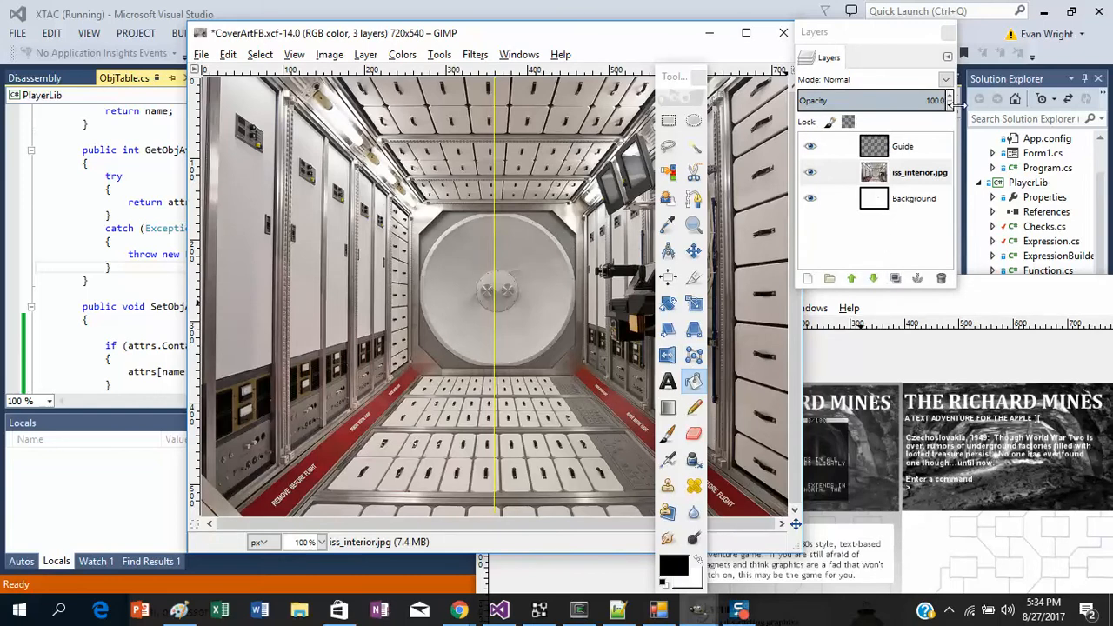
Raise the iss_interior.jpg layer above the Guide layer in the layer stack
{"action": "left_click_drag", "start_coordinate": [915, 180], "coordinate": [906, 126]}
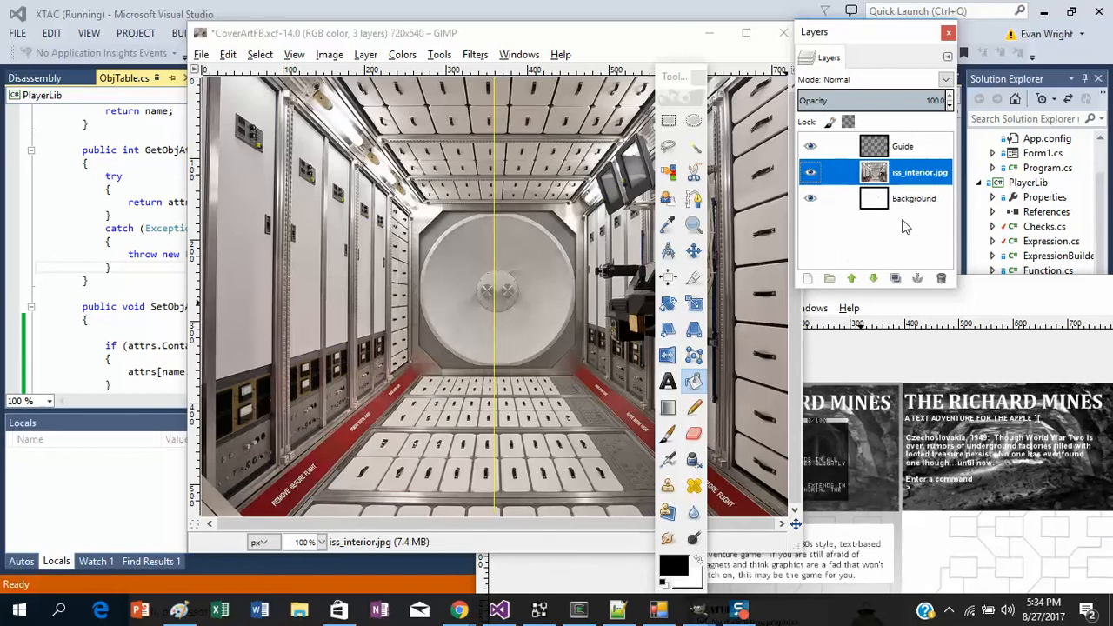
{"action": "left_click", "coordinate": [273, 57]}
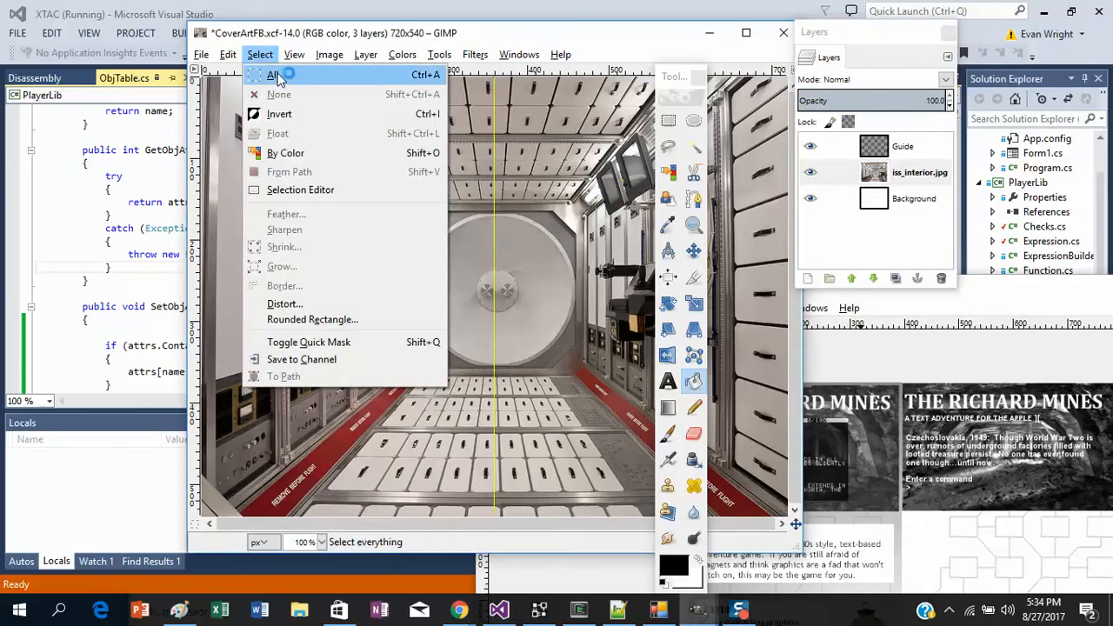
{"action": "left_click", "coordinate": [870, 225]}
{"action": "left_click_drag", "start_coordinate": [908, 175], "coordinate": [920, 202]}
{"action": "left_click", "coordinate": [920, 204]}
{"action": "key", "text": "Up"}
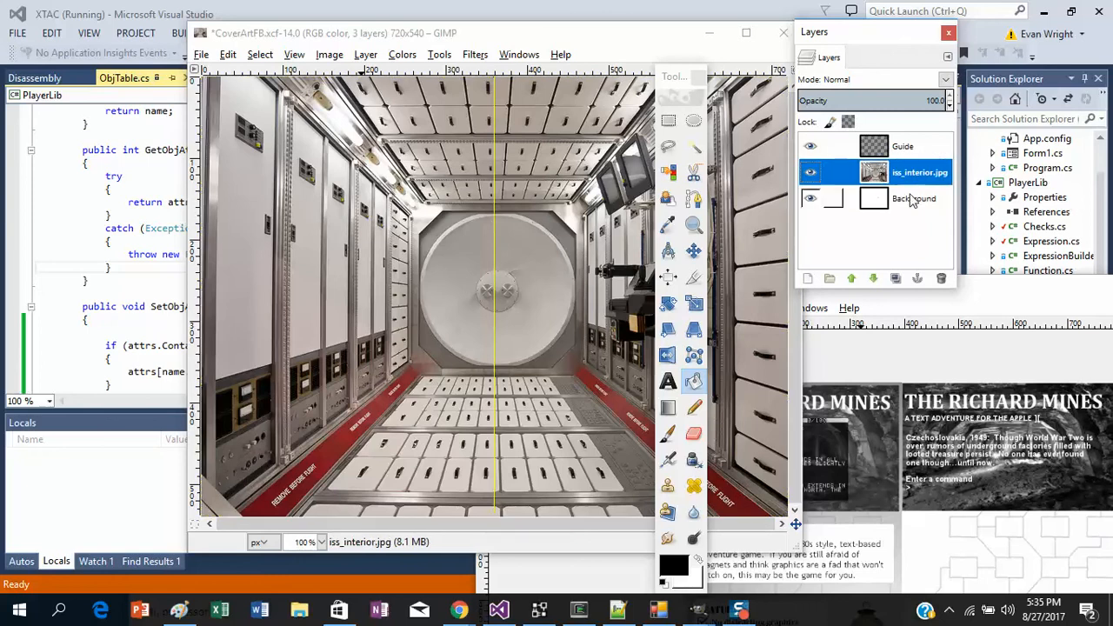
{"action": "left_click", "coordinate": [852, 279]}
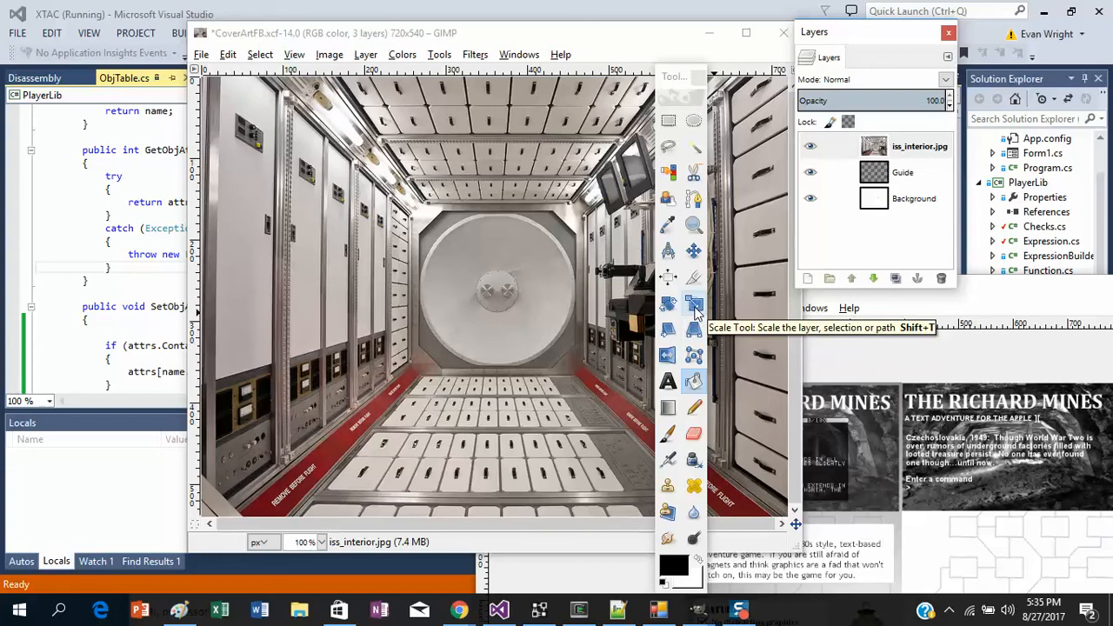
Start the Scale tool on the iss_interior.jpg layer, with the image window maximized at 50% zoom and the scale dialog clear of the picture
{"action": "left_click", "coordinate": [694, 306]}
{"action": "left_click", "coordinate": [443, 225]}
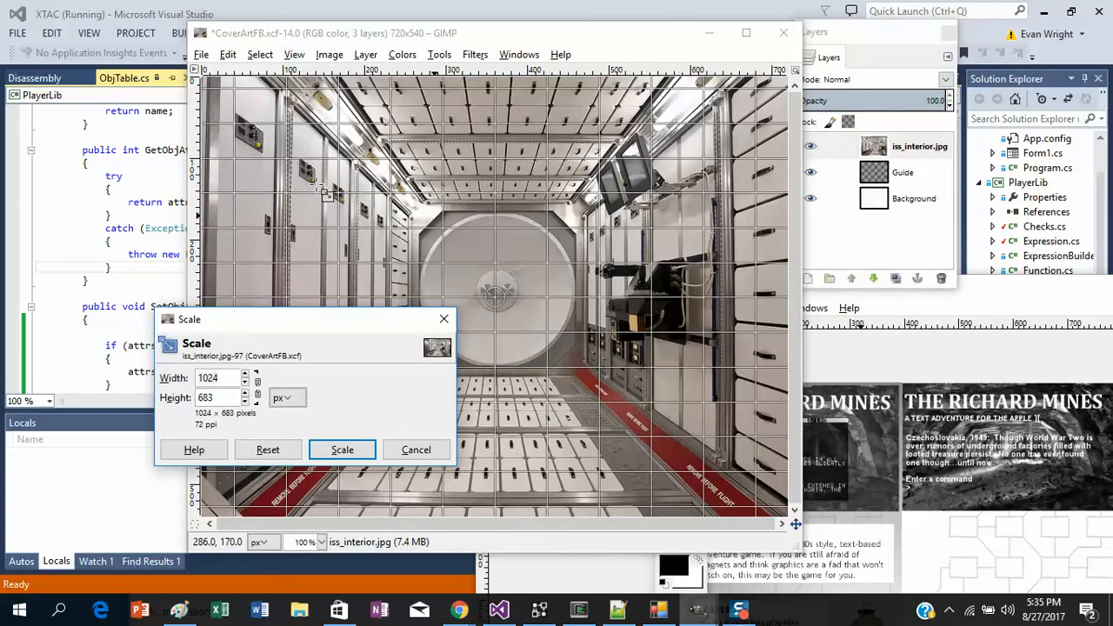
{"action": "left_click", "coordinate": [746, 32]}
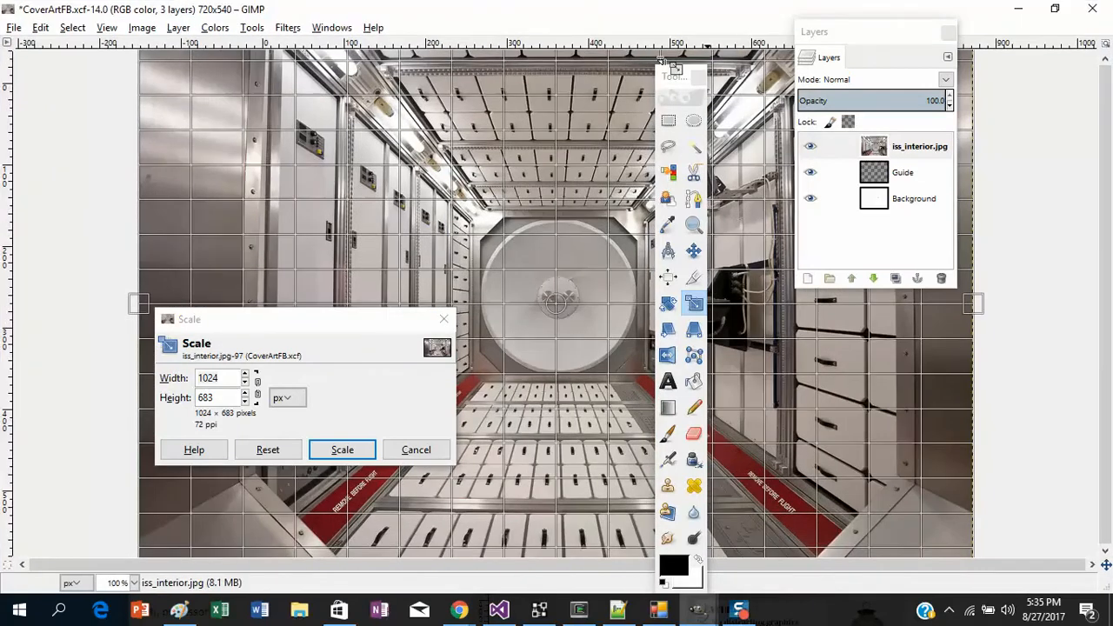
{"action": "left_click", "coordinate": [106, 31]}
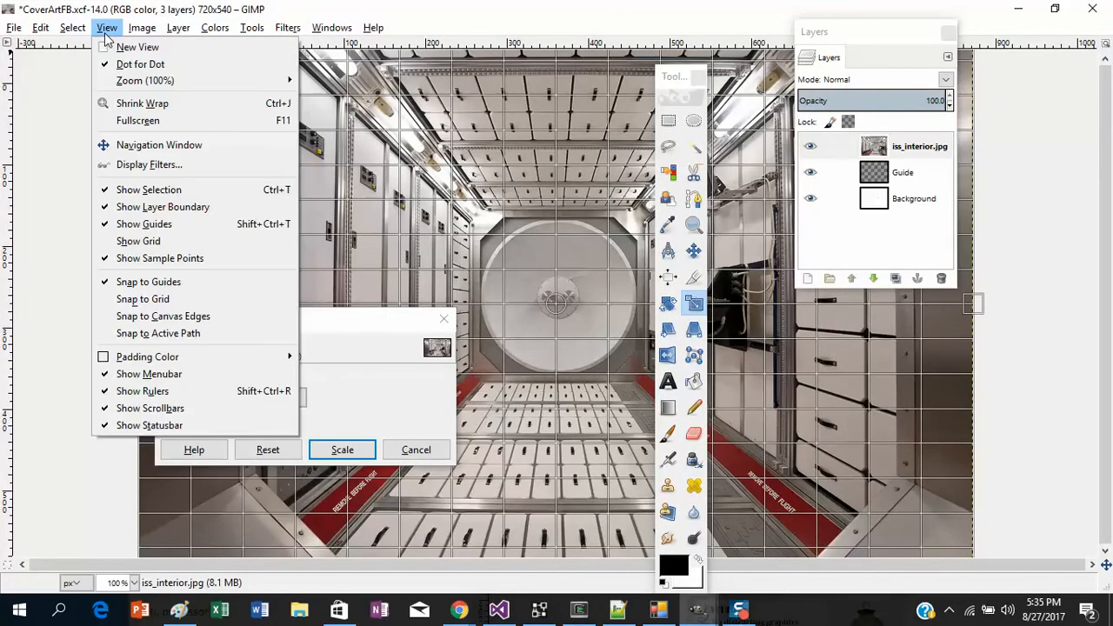
{"action": "mouse_move", "coordinate": [261, 80]}
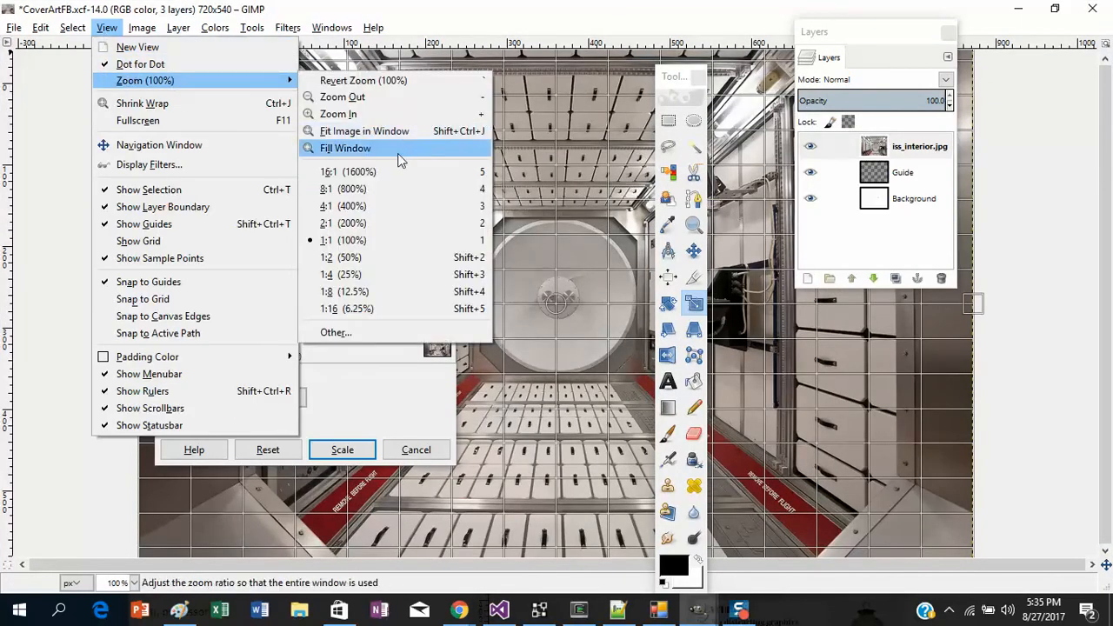
{"action": "left_click", "coordinate": [344, 257]}
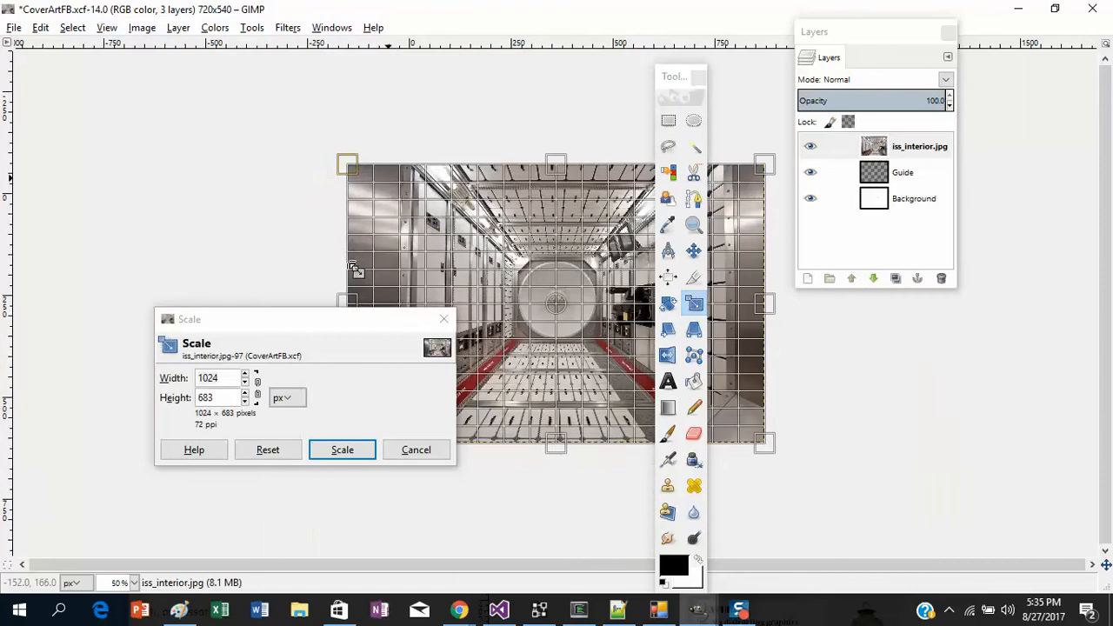
{"action": "key", "text": "Tab"}
{"action": "left_click_drag", "start_coordinate": [291, 323], "coordinate": [119, 303]}
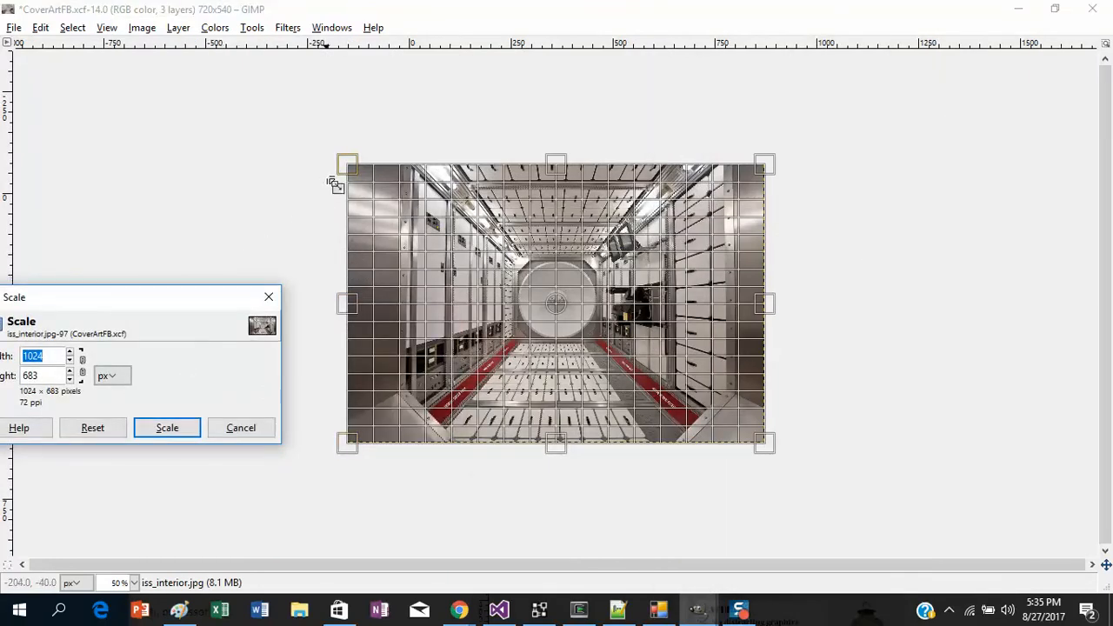
{"action": "left_click_drag", "start_coordinate": [334, 181], "coordinate": [365, 180]}
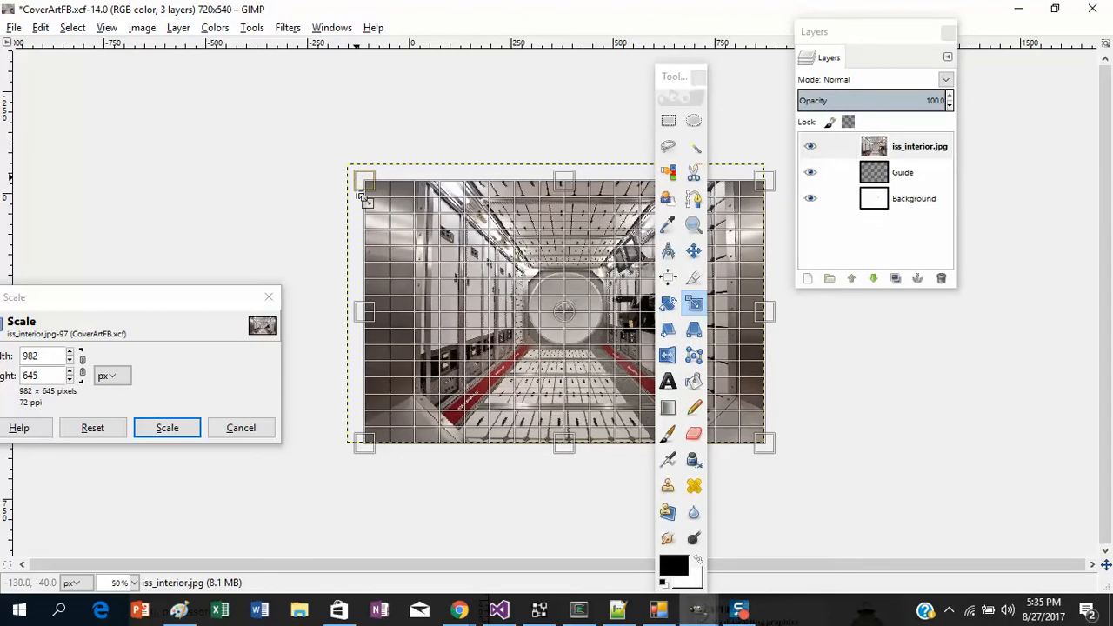
{"action": "left_click", "coordinate": [92, 428]}
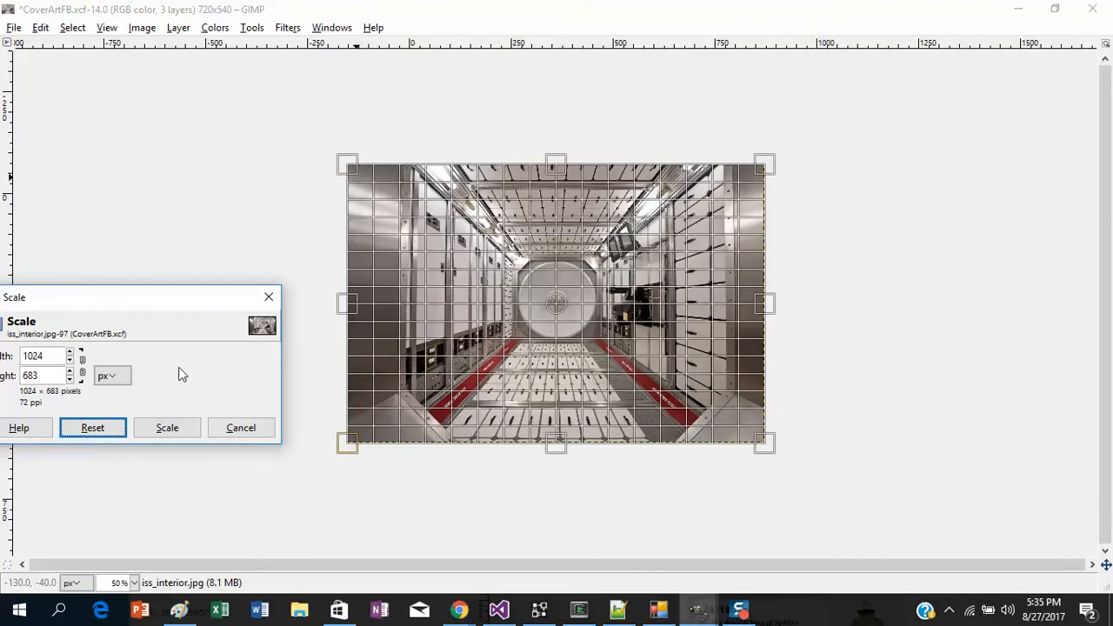
{"action": "left_click_drag", "start_coordinate": [333, 160], "coordinate": [515, 278]}
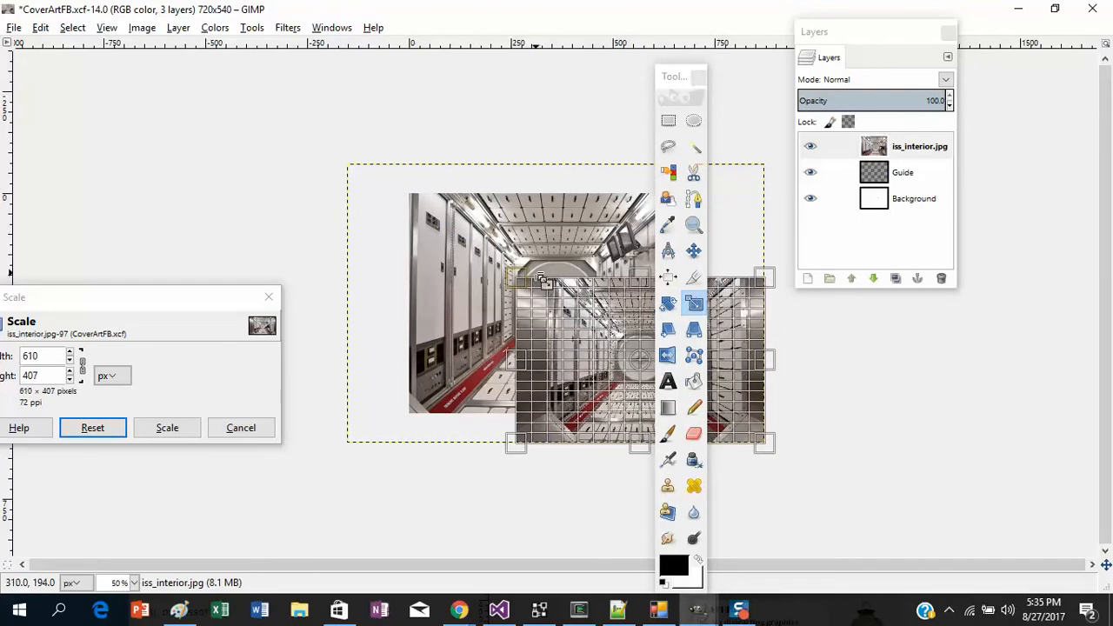
{"action": "left_click", "coordinate": [692, 250]}
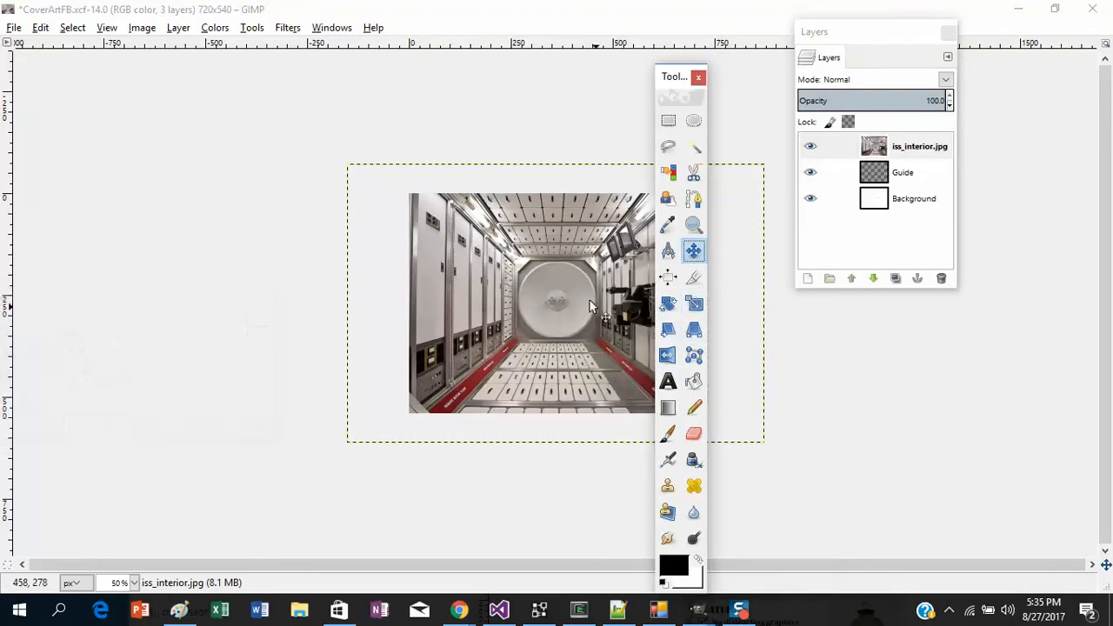
{"action": "left_click_drag", "start_coordinate": [568, 296], "coordinate": [543, 314]}
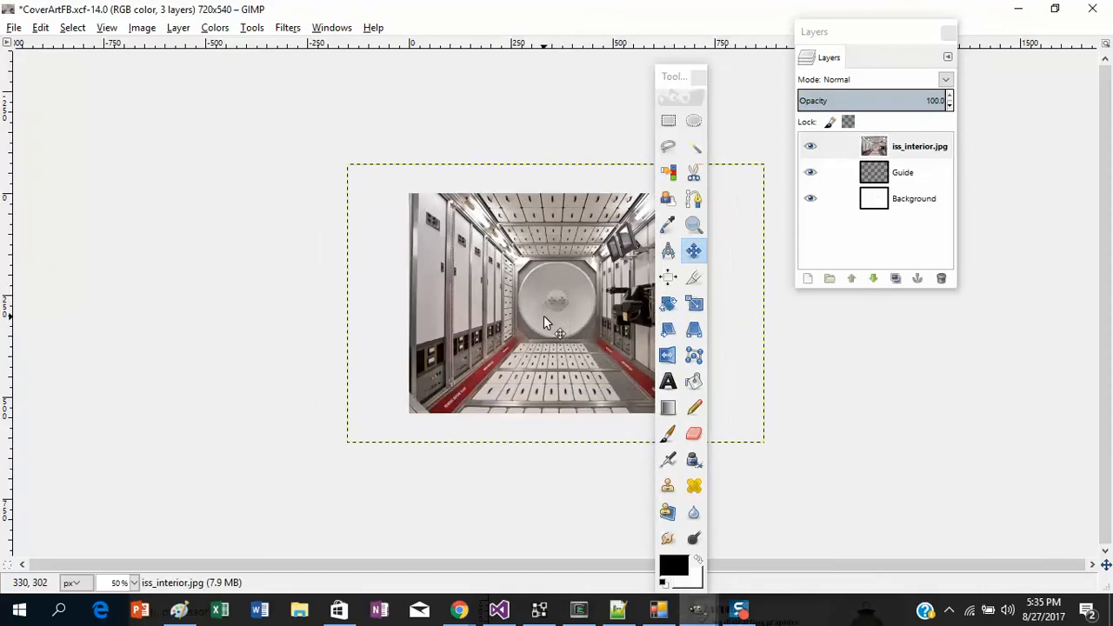
Scale the iss_interior.jpg layer to 466 × 311 px and move it onto the lower part of the Back cover half
{"action": "left_click", "coordinate": [693, 303]}
{"action": "left_click", "coordinate": [611, 310]}
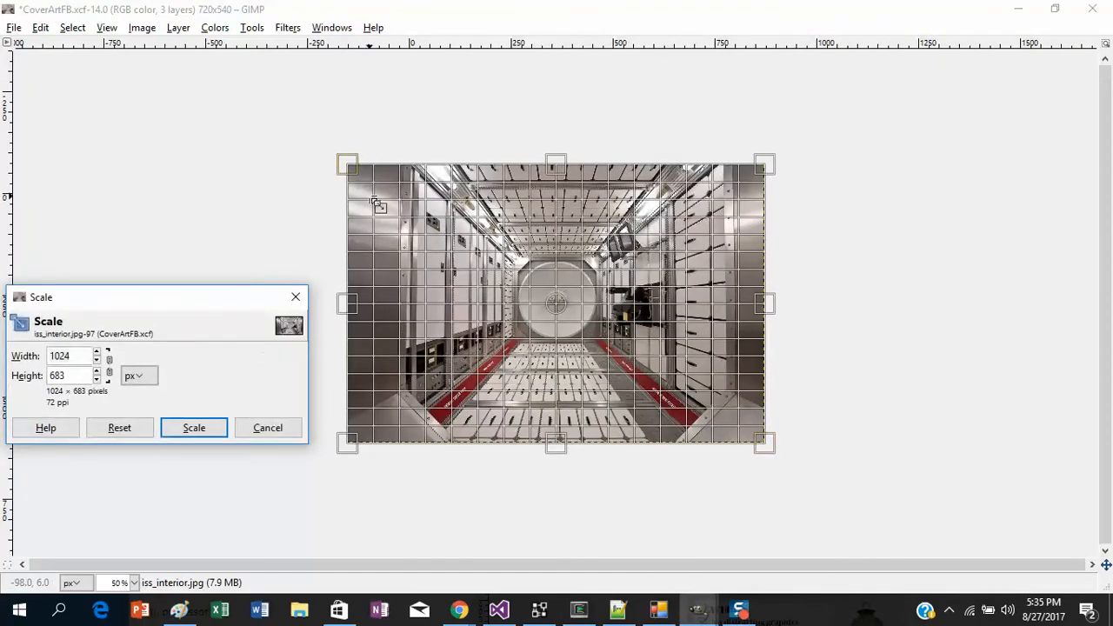
{"action": "left_click_drag", "start_coordinate": [349, 171], "coordinate": [614, 317]}
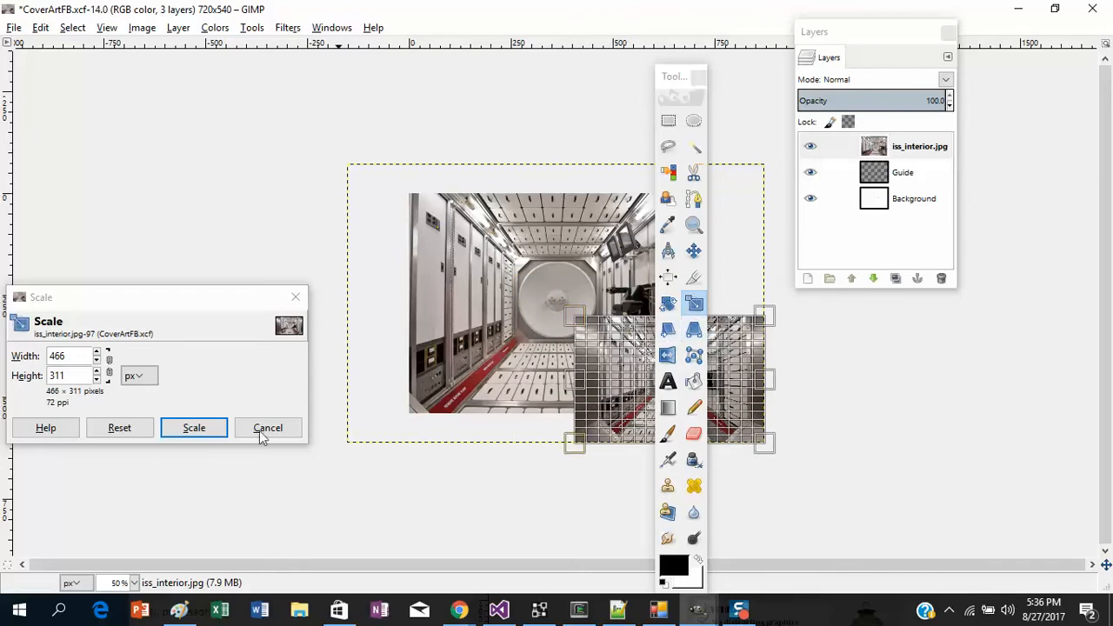
{"action": "left_click", "coordinate": [199, 428]}
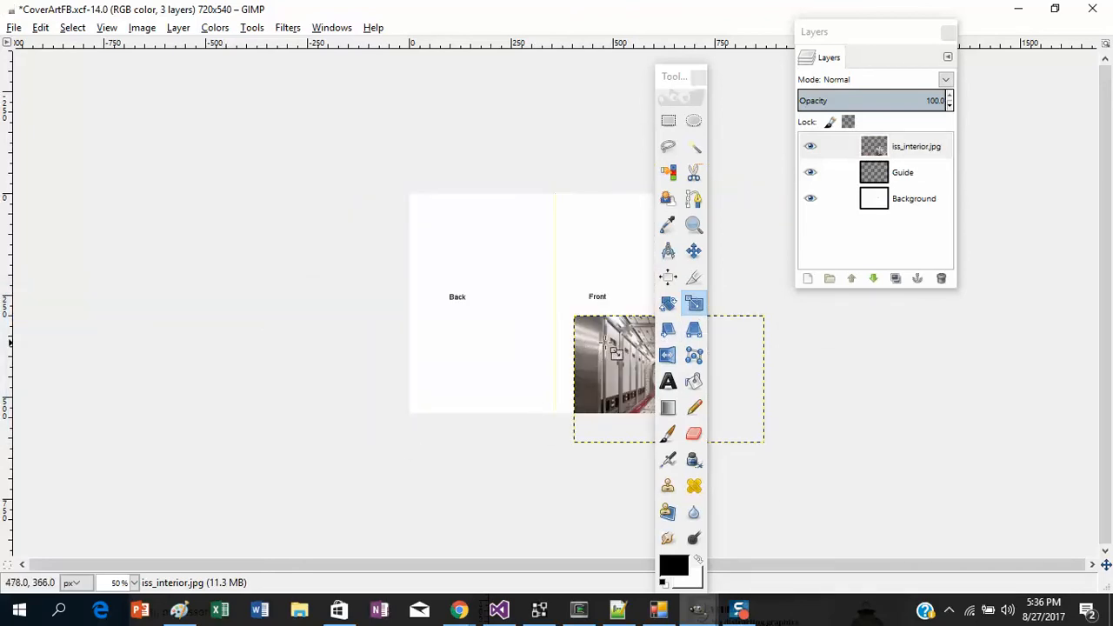
{"action": "left_click", "coordinate": [693, 250]}
{"action": "left_click_drag", "start_coordinate": [640, 368], "coordinate": [439, 331]}
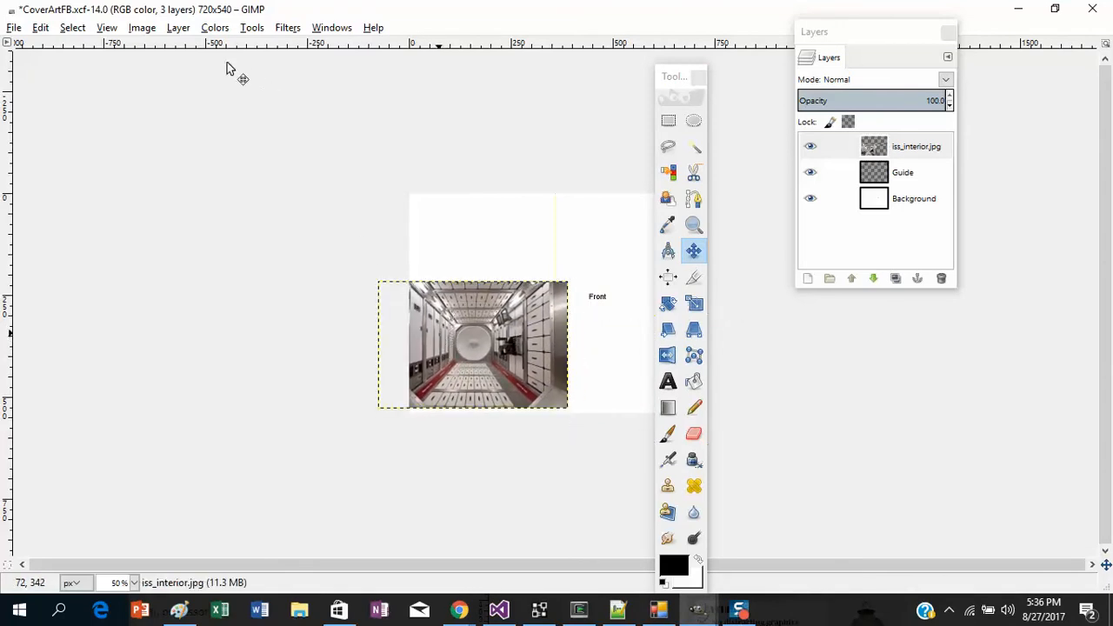
Crop the iss_interior.jpg layer to a rectangular selection ending at the center guide line, working at 100% zoom
{"action": "left_click", "coordinate": [107, 27]}
{"action": "mouse_move", "coordinate": [165, 80]}
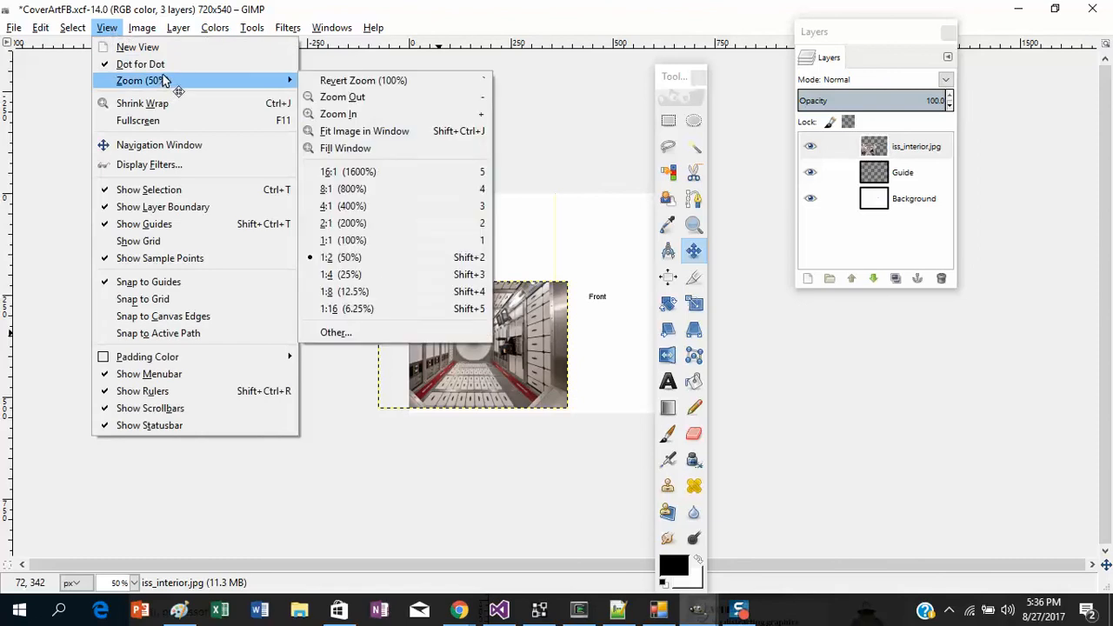
{"action": "left_click", "coordinate": [358, 242]}
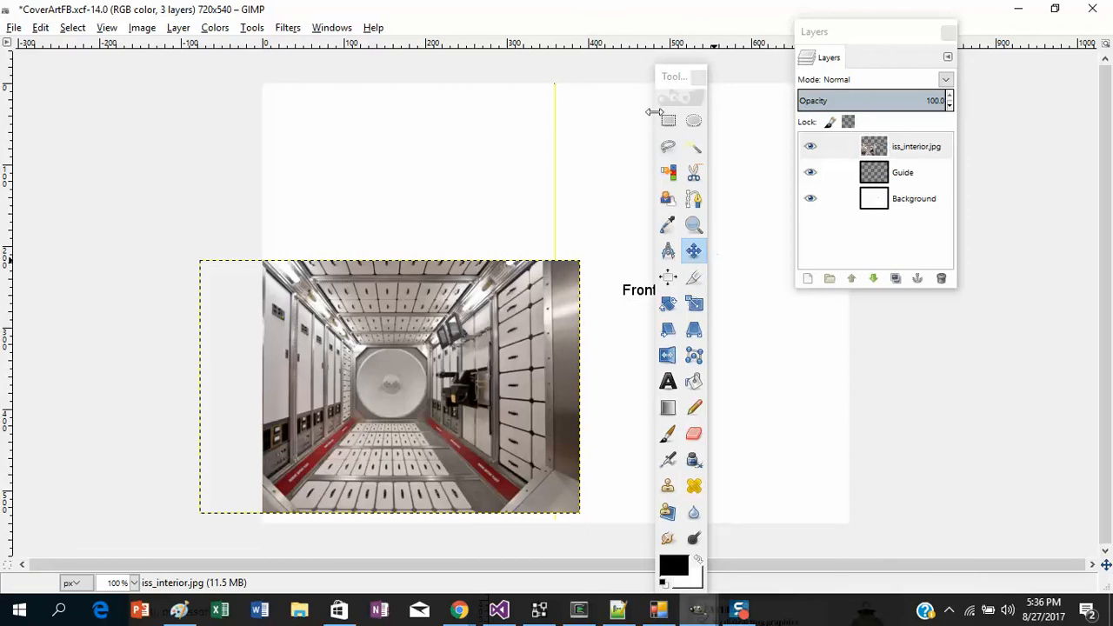
{"action": "left_click", "coordinate": [668, 120]}
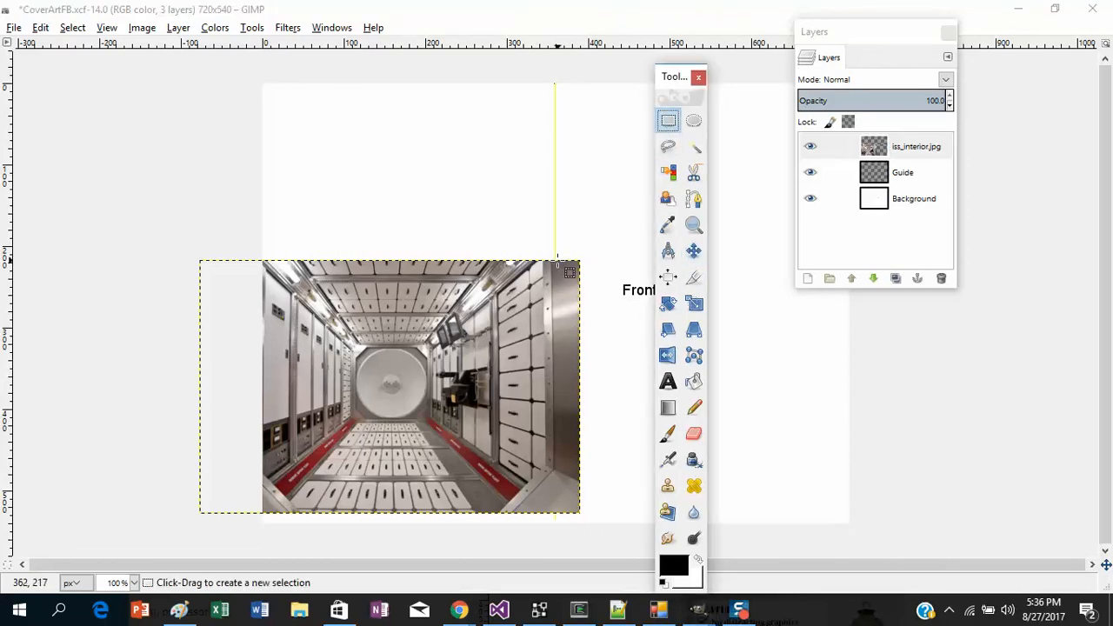
{"action": "left_click_drag", "start_coordinate": [555, 261], "coordinate": [240, 528]}
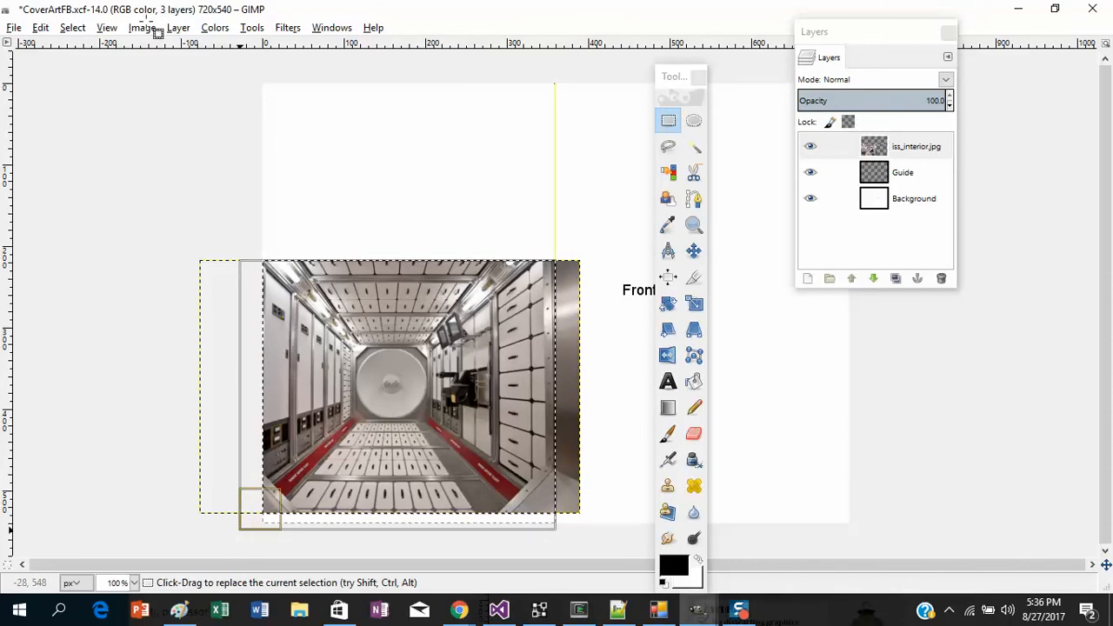
{"action": "left_click", "coordinate": [180, 29]}
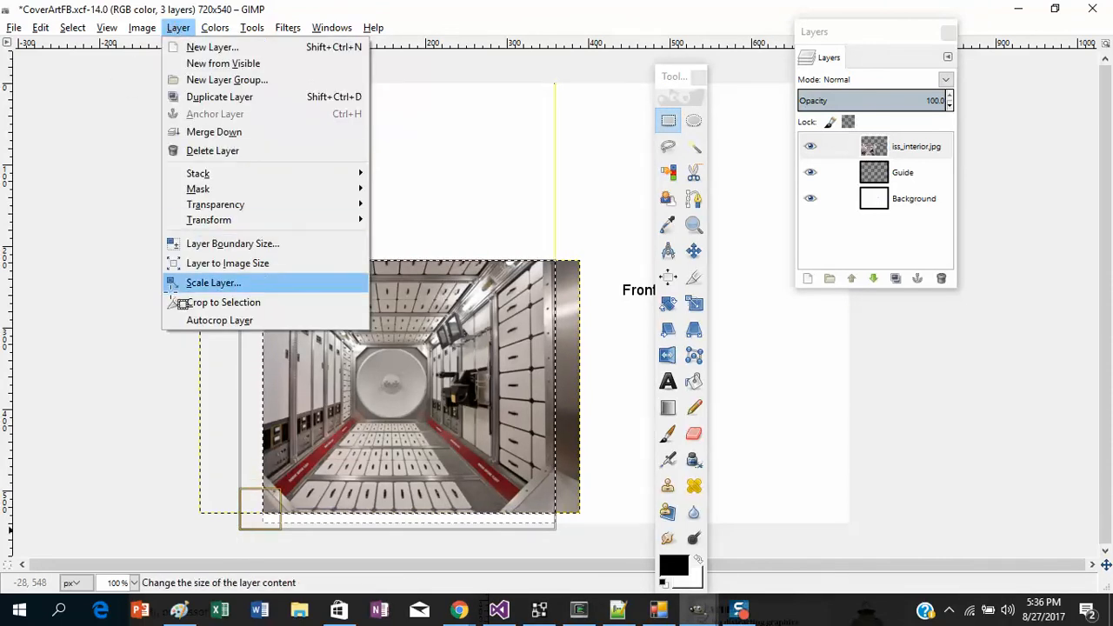
{"action": "left_click", "coordinate": [177, 303]}
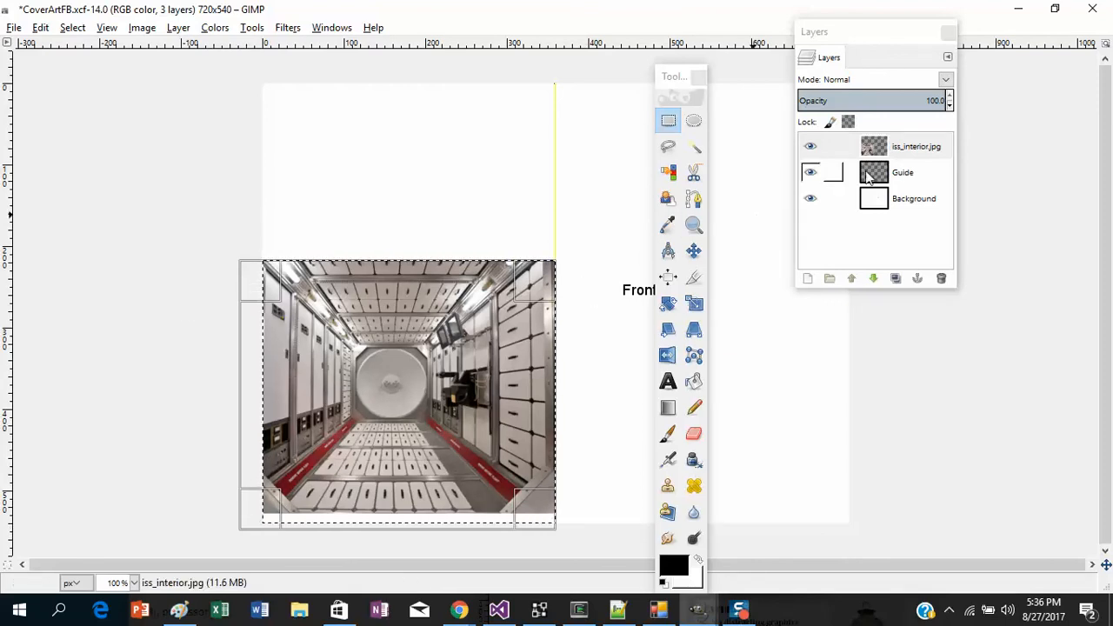
{"action": "left_click_drag", "start_coordinate": [949, 106], "coordinate": [952, 96]}
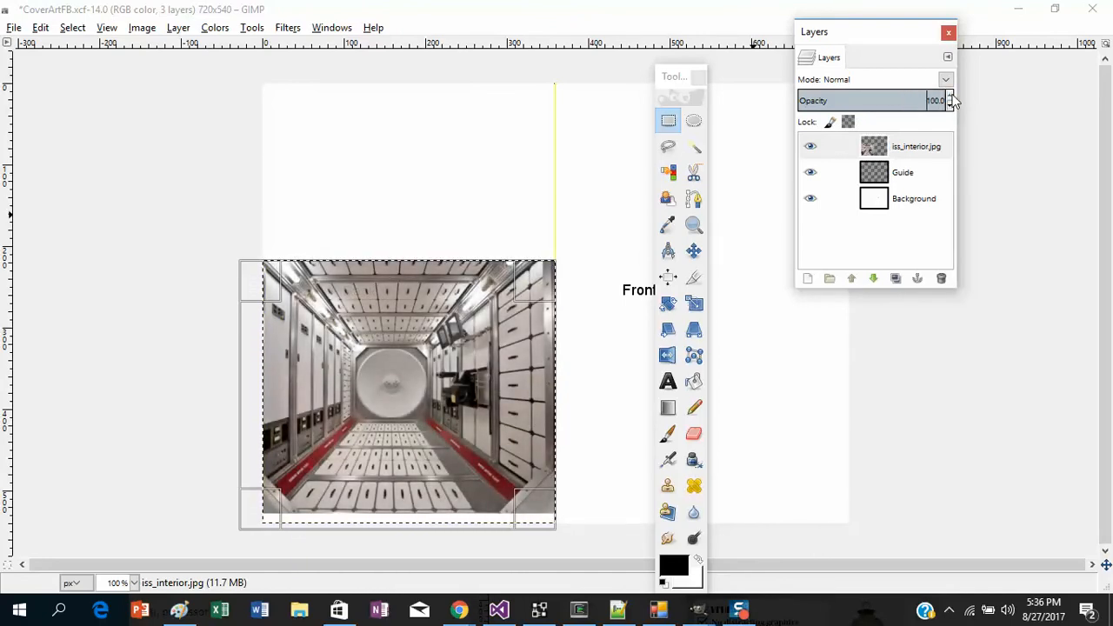
{"action": "left_click", "coordinate": [951, 97]}
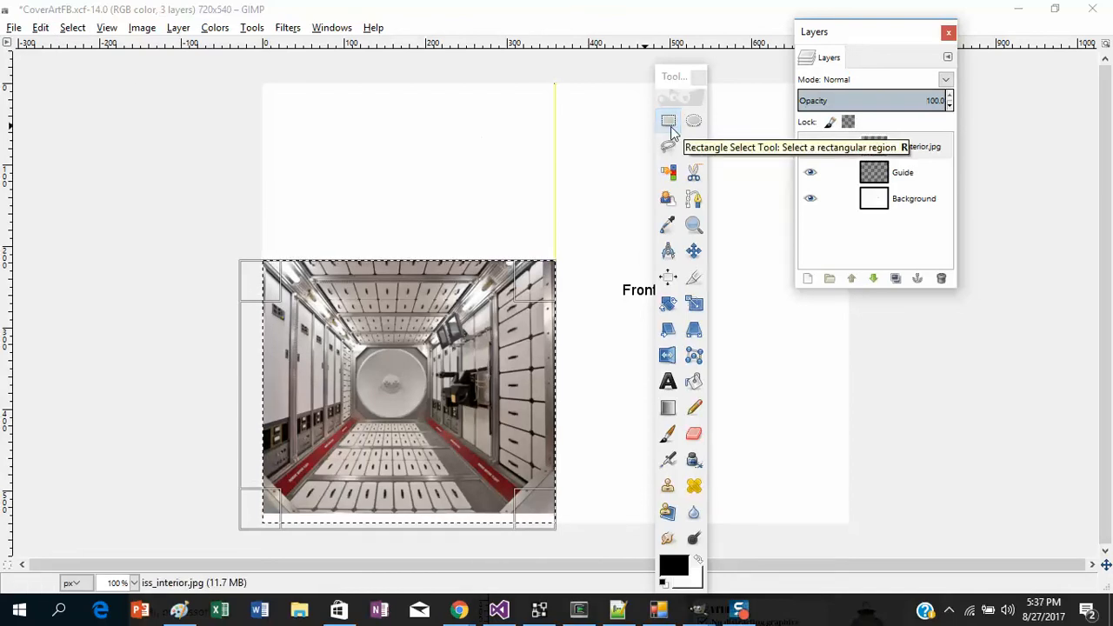
Add a new 720 × 540 px layer above iss_interior.jpg, keeping the suggested name Guide and filling it with the background color
{"action": "left_click", "coordinate": [182, 28]}
{"action": "left_click", "coordinate": [200, 45]}
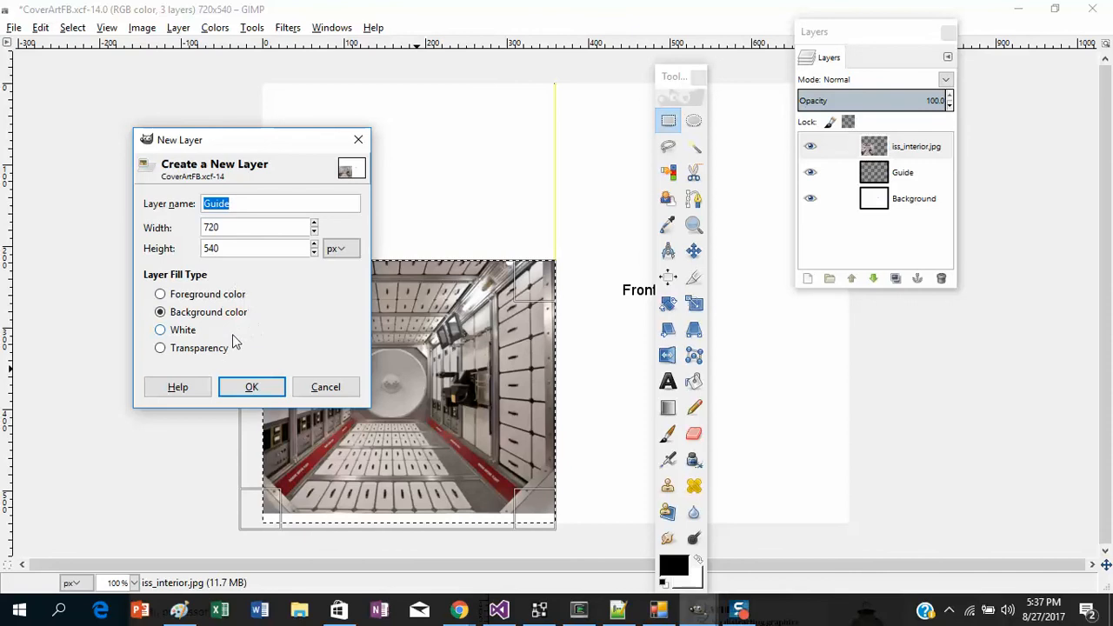
{"action": "left_click", "coordinate": [190, 296]}
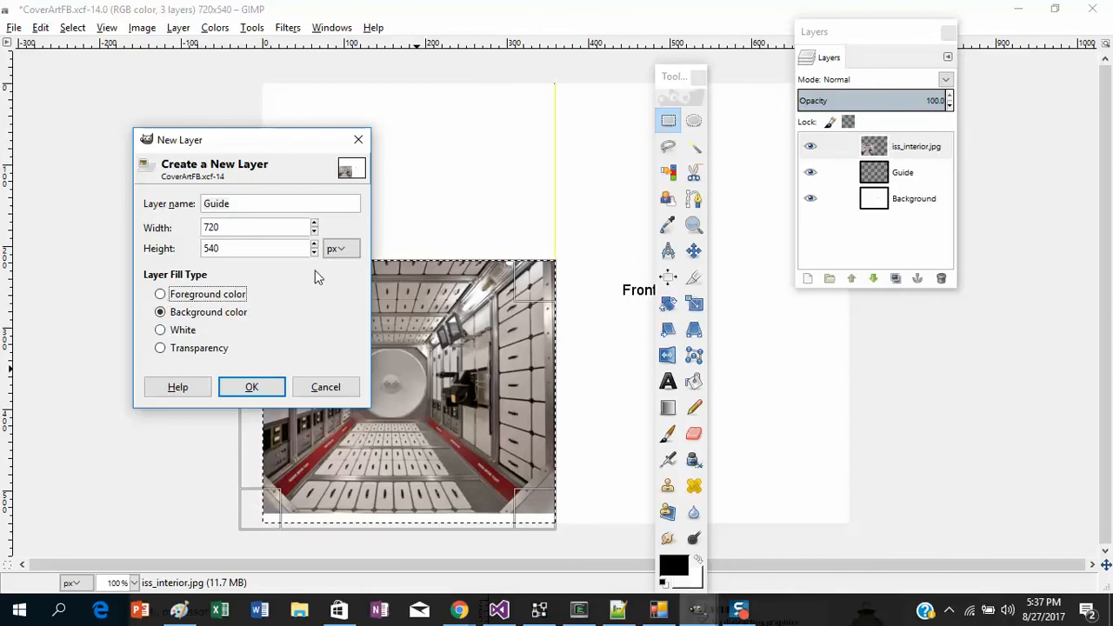
{"action": "left_click", "coordinate": [261, 392]}
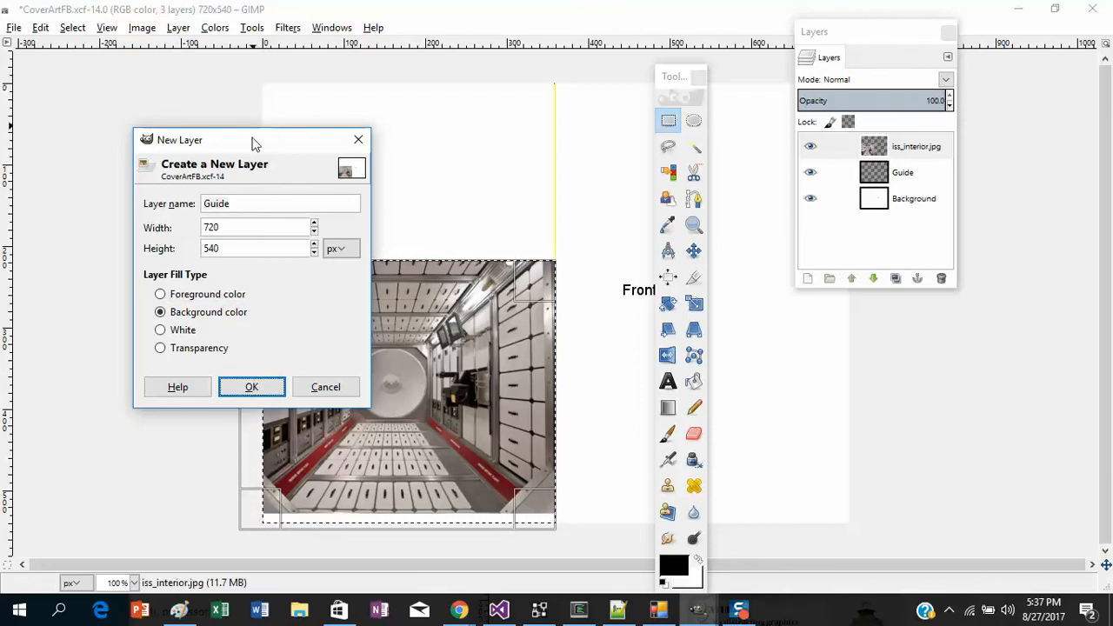
{"action": "left_click_drag", "start_coordinate": [261, 141], "coordinate": [231, 104]}
{"action": "left_click", "coordinate": [222, 349]}
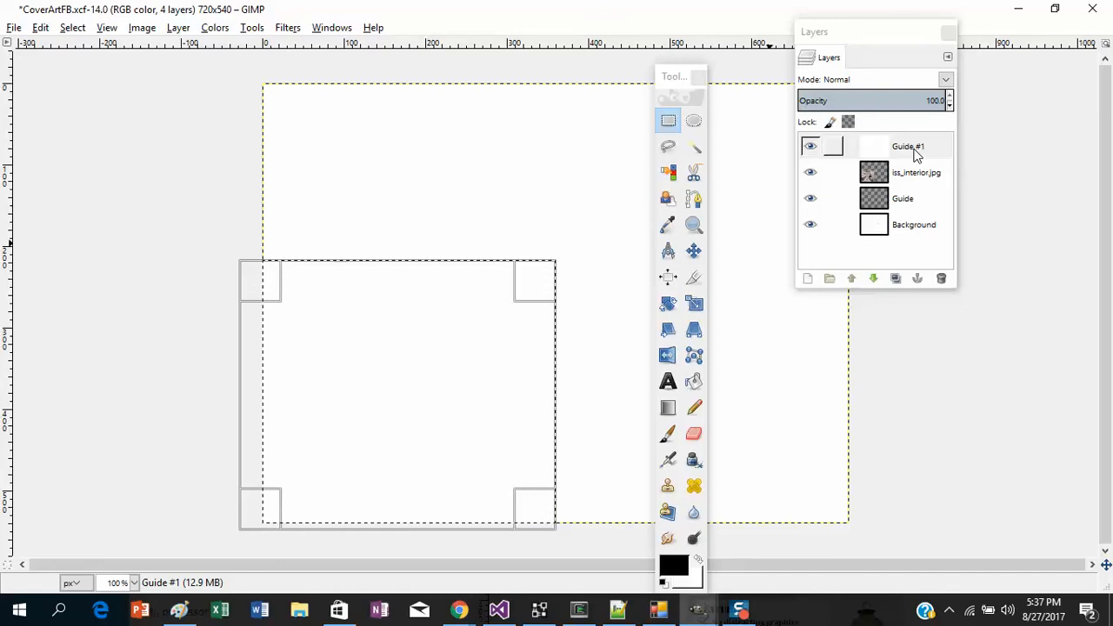
Clear the rectangular selection so nothing in the image is selected
{"action": "left_click", "coordinate": [144, 28]}
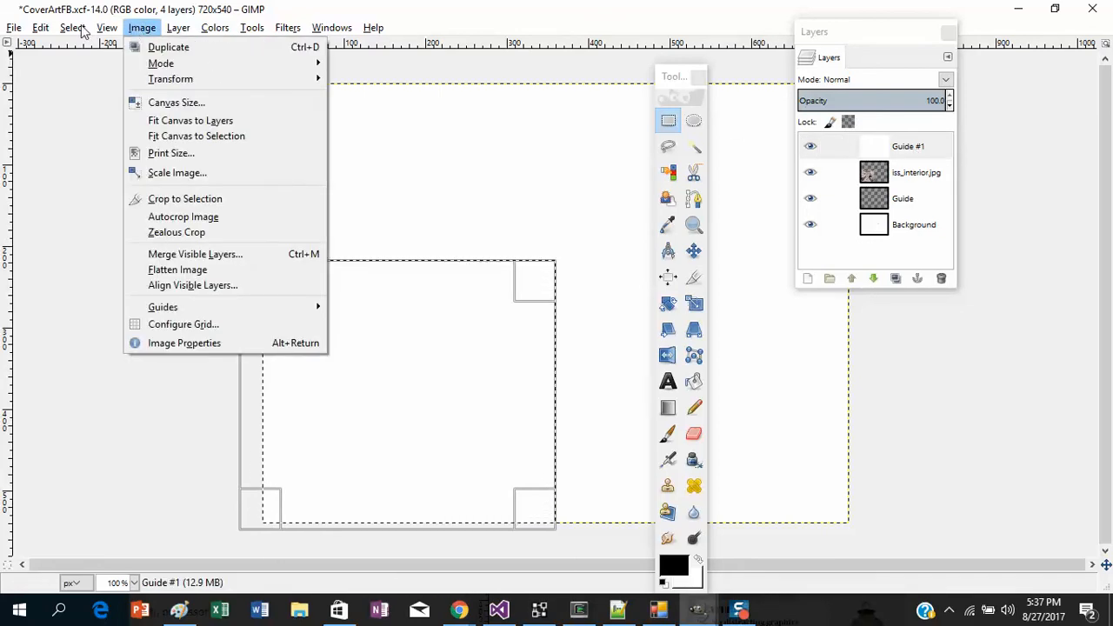
{"action": "mouse_move", "coordinate": [74, 29]}
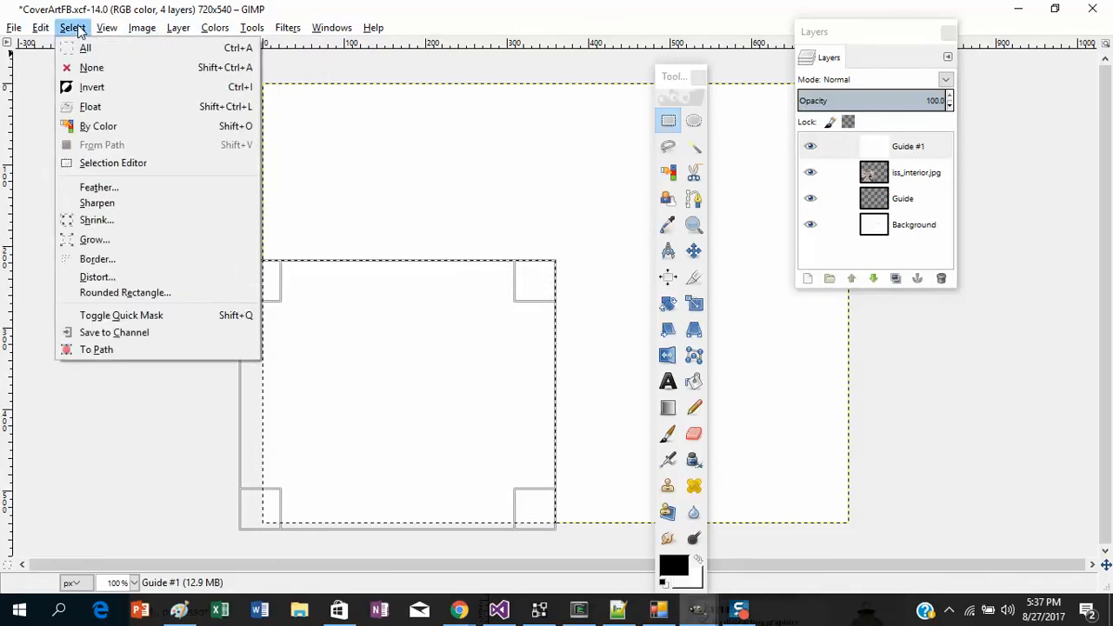
{"action": "left_click", "coordinate": [94, 76]}
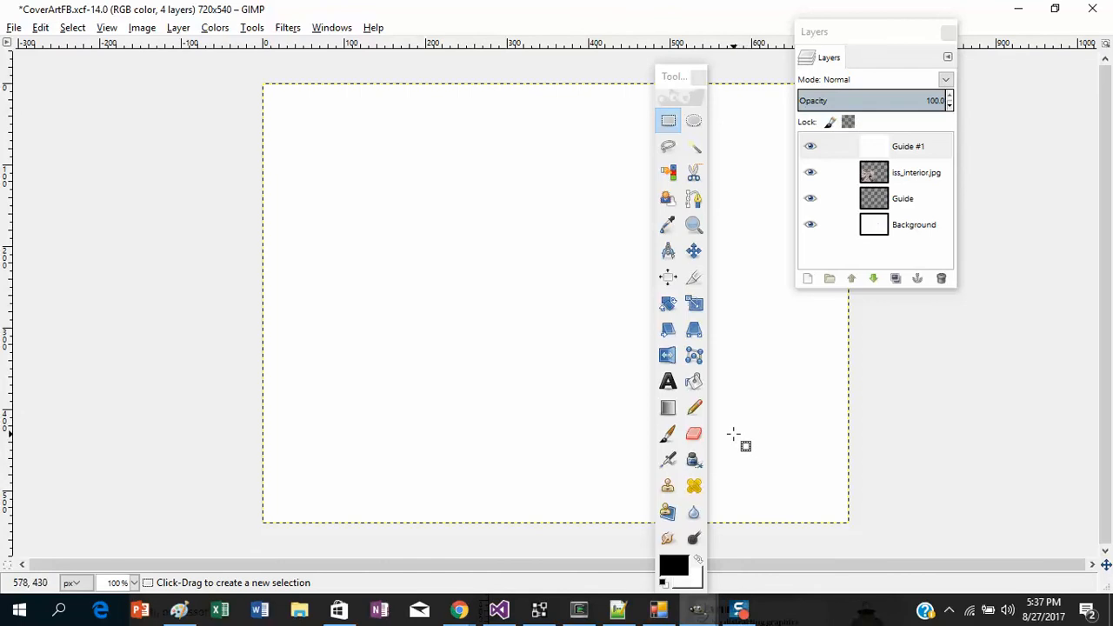
Try to bucket-fill the new top layer with yellow ffff0e as the foreground color, and undo the fill
{"action": "left_click", "coordinate": [673, 567]}
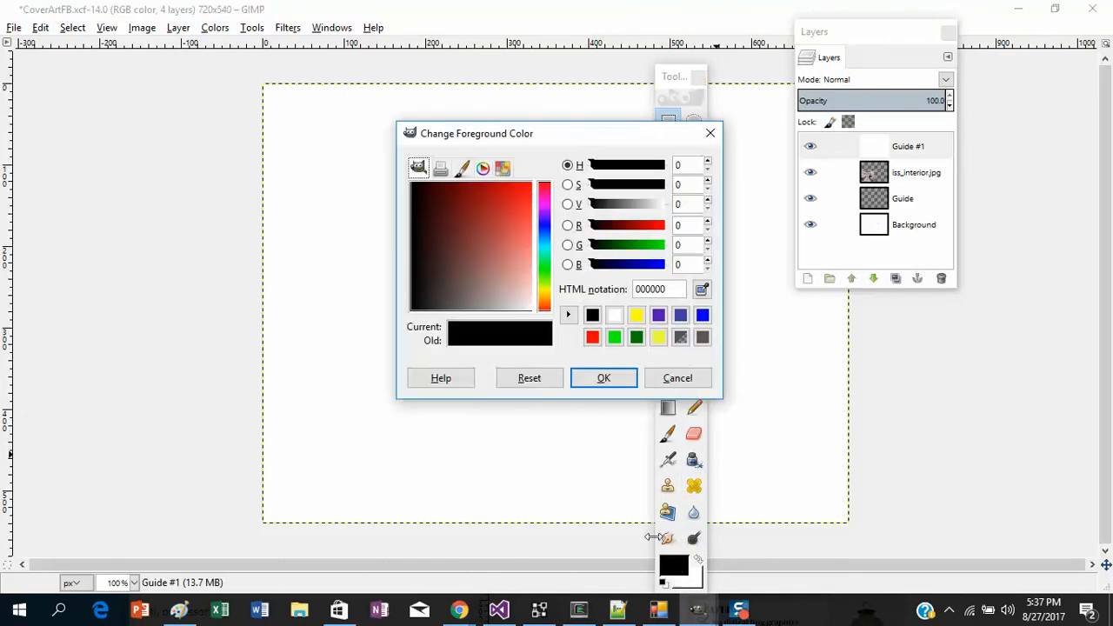
{"action": "left_click", "coordinate": [635, 316]}
{"action": "left_click", "coordinate": [603, 379]}
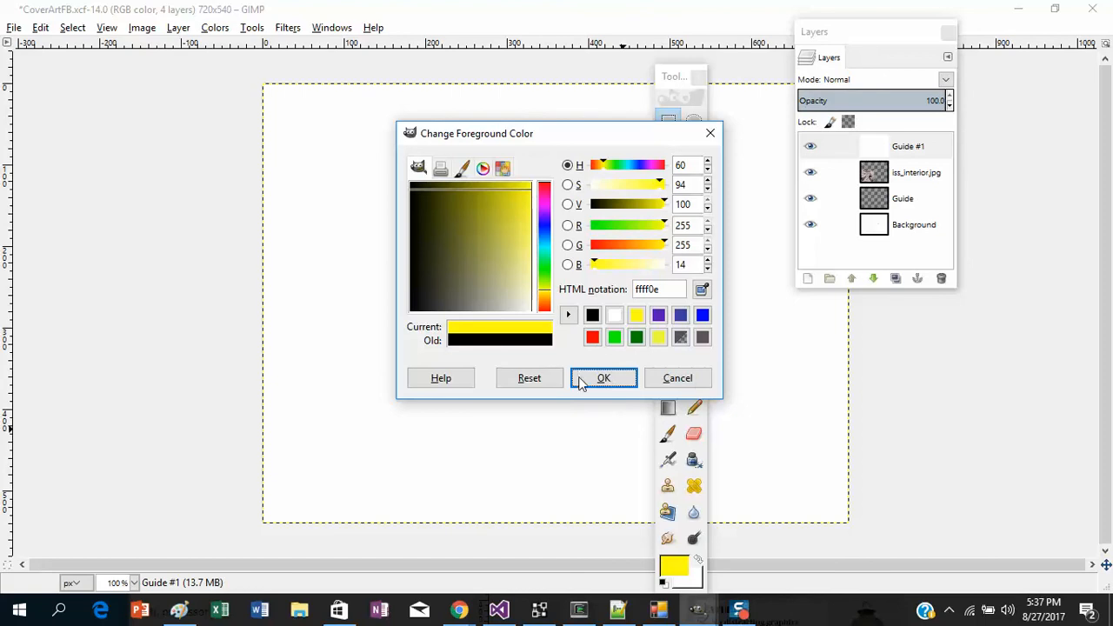
{"action": "left_click", "coordinate": [710, 133]}
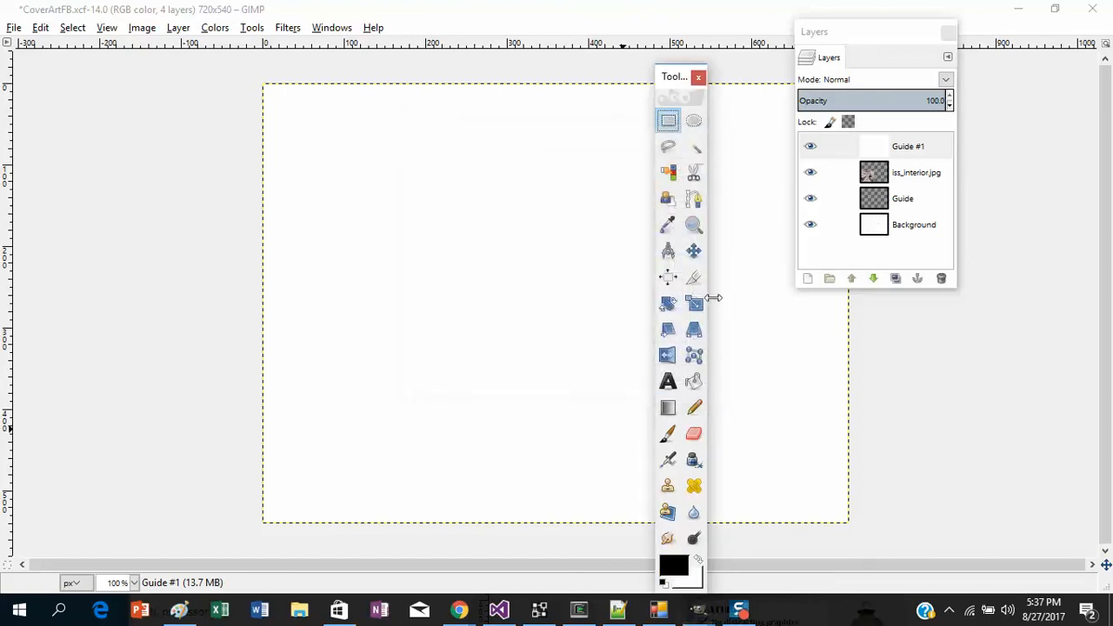
{"action": "left_click", "coordinate": [692, 381]}
{"action": "left_click", "coordinate": [494, 301]}
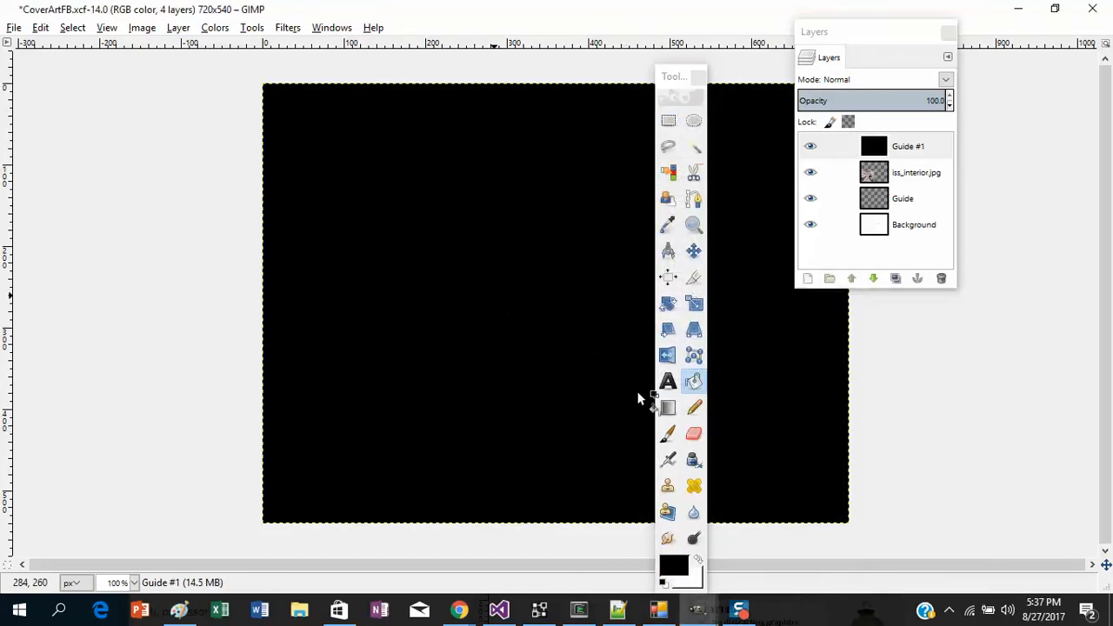
{"action": "key", "text": "ctrl+z"}
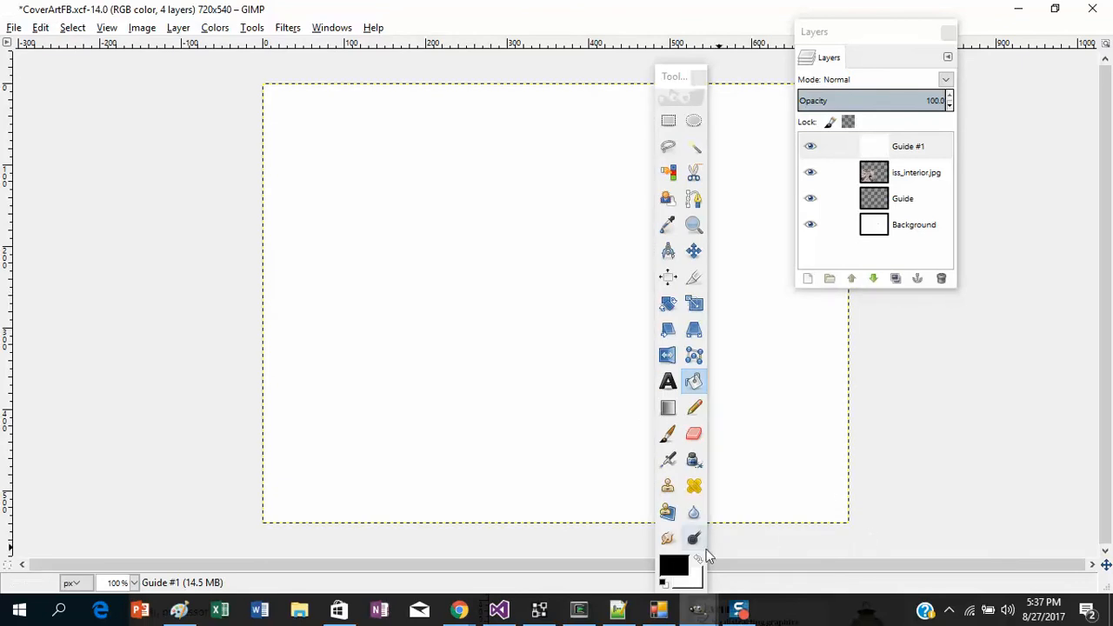
{"action": "left_click", "coordinate": [673, 570]}
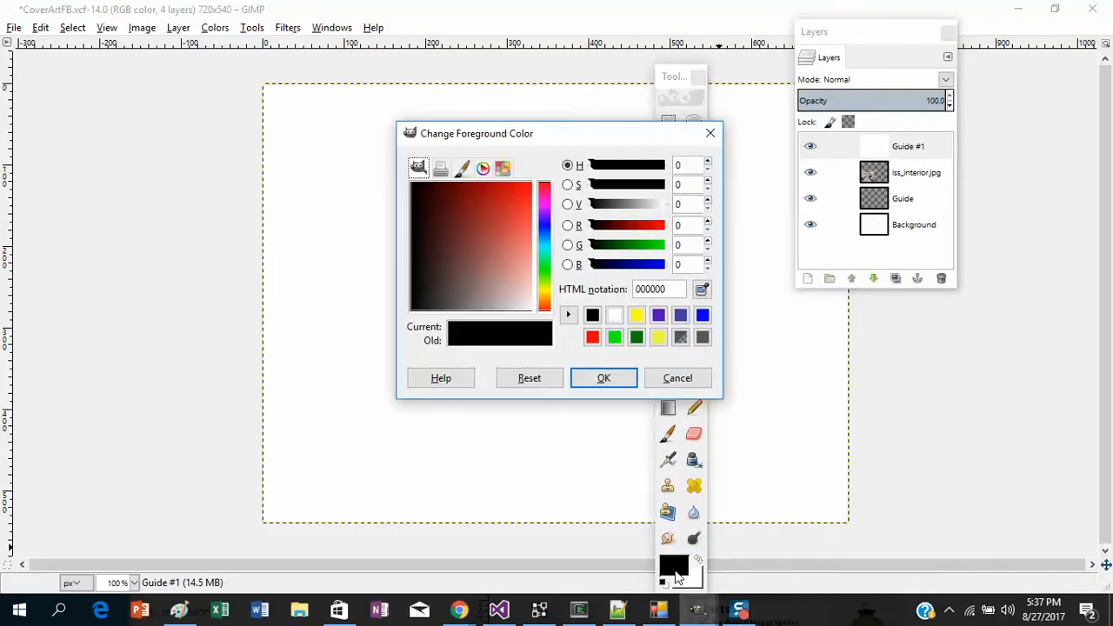
{"action": "left_click", "coordinate": [635, 315]}
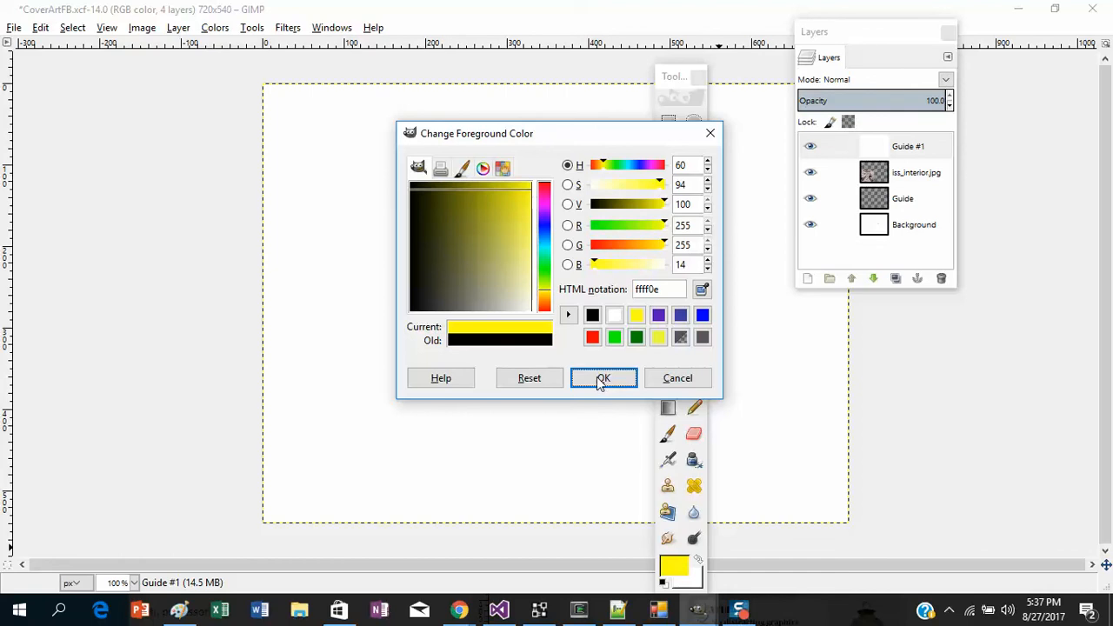
{"action": "left_click", "coordinate": [710, 133]}
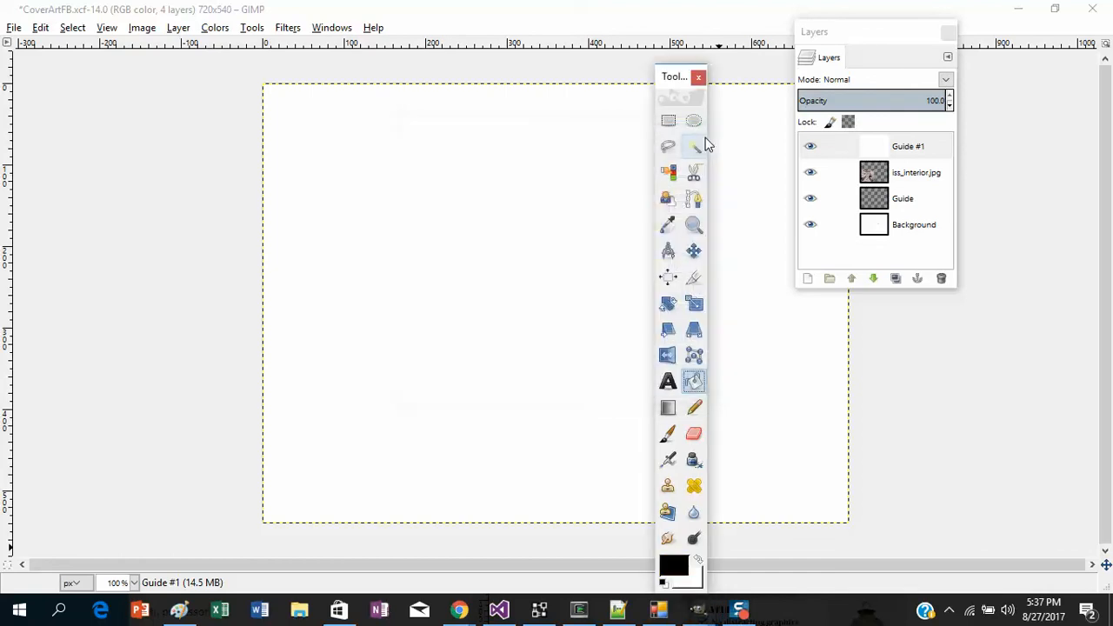
Set the foreground color to a muted grayish purple and bucket-fill the new top layer with it
{"action": "left_click", "coordinate": [674, 565]}
{"action": "left_click", "coordinate": [658, 315]}
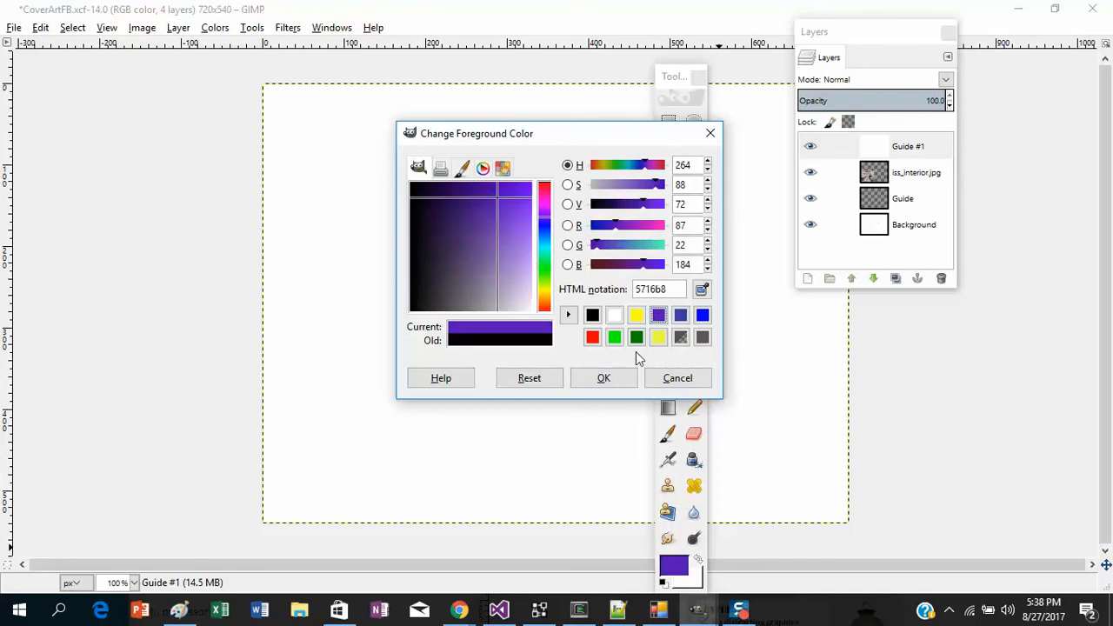
{"action": "left_click_drag", "start_coordinate": [497, 226], "coordinate": [511, 304]}
{"action": "key", "text": "Return"}
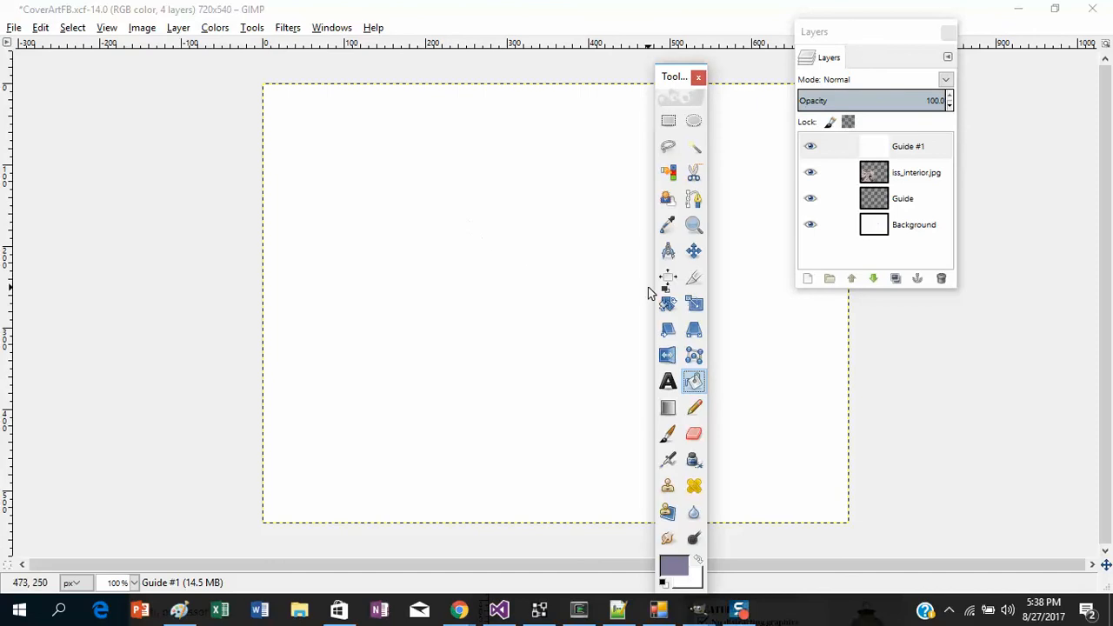
{"action": "left_click", "coordinate": [530, 286]}
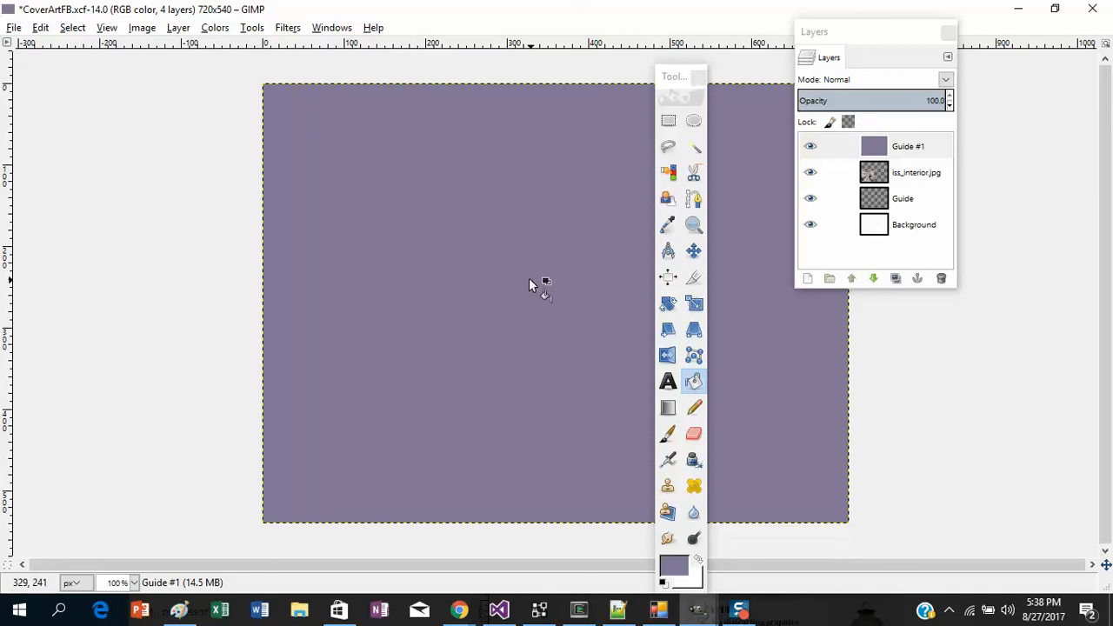
Lower the purple layer beneath iss_interior.jpg and move the picture down to the canvas's bottom edge
{"action": "left_click", "coordinate": [872, 280]}
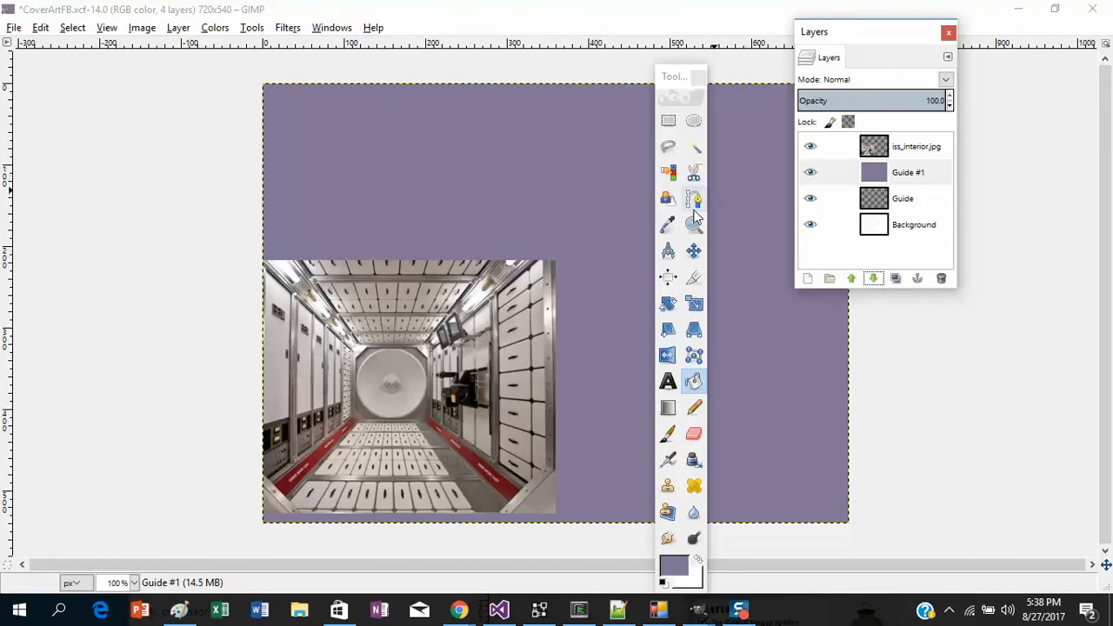
{"action": "left_click", "coordinate": [692, 250]}
{"action": "left_click_drag", "start_coordinate": [432, 321], "coordinate": [430, 326]}
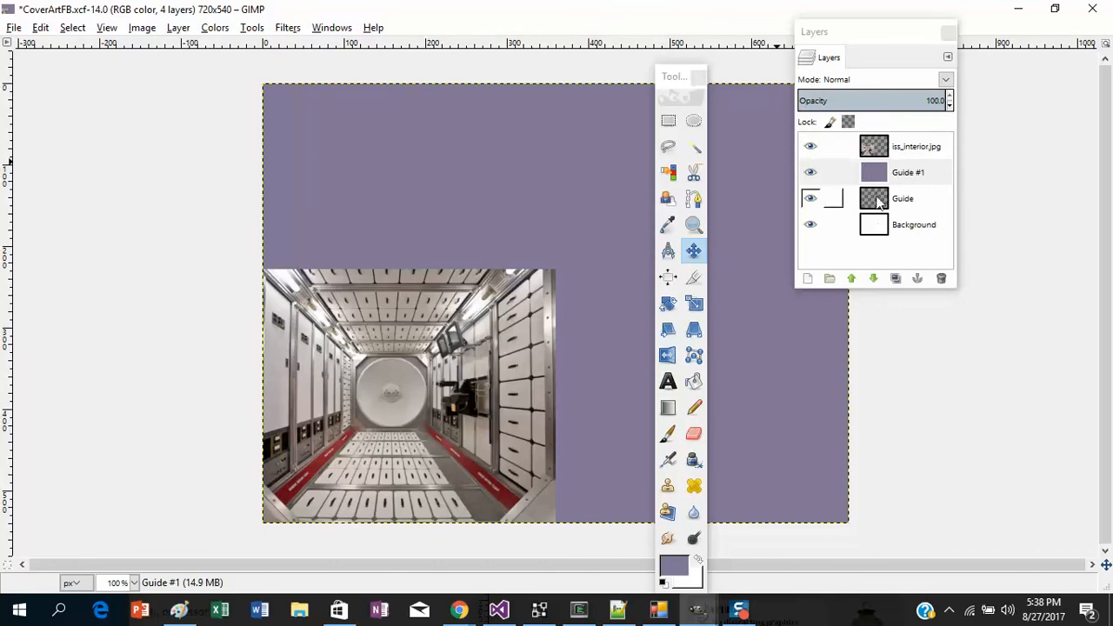
Add a new transparent layer above the purple layer and raise it above iss_interior.jpg
{"action": "left_click", "coordinate": [926, 172]}
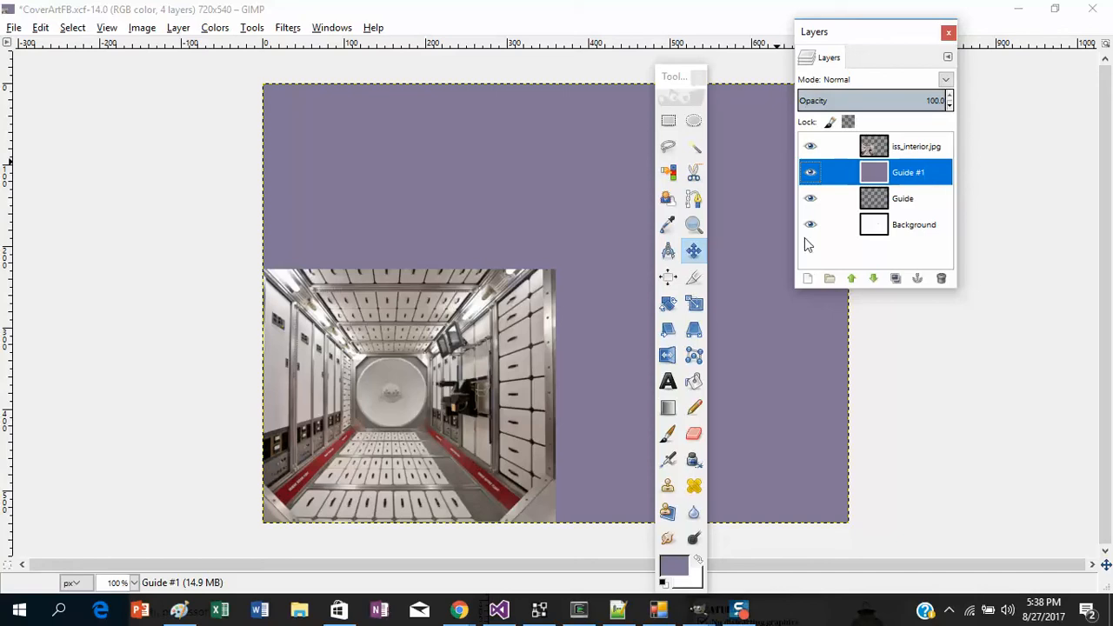
{"action": "left_click", "coordinate": [73, 27]}
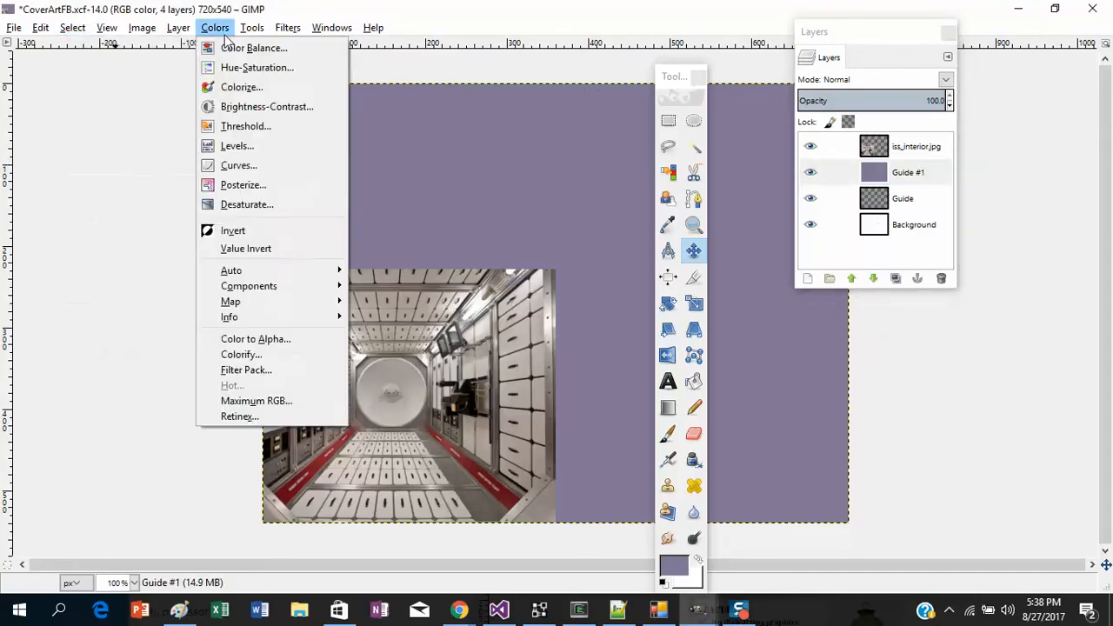
{"action": "mouse_move", "coordinate": [178, 27]}
{"action": "left_click", "coordinate": [195, 49]}
{"action": "left_click", "coordinate": [87, 245]}
{"action": "left_click", "coordinate": [129, 281]}
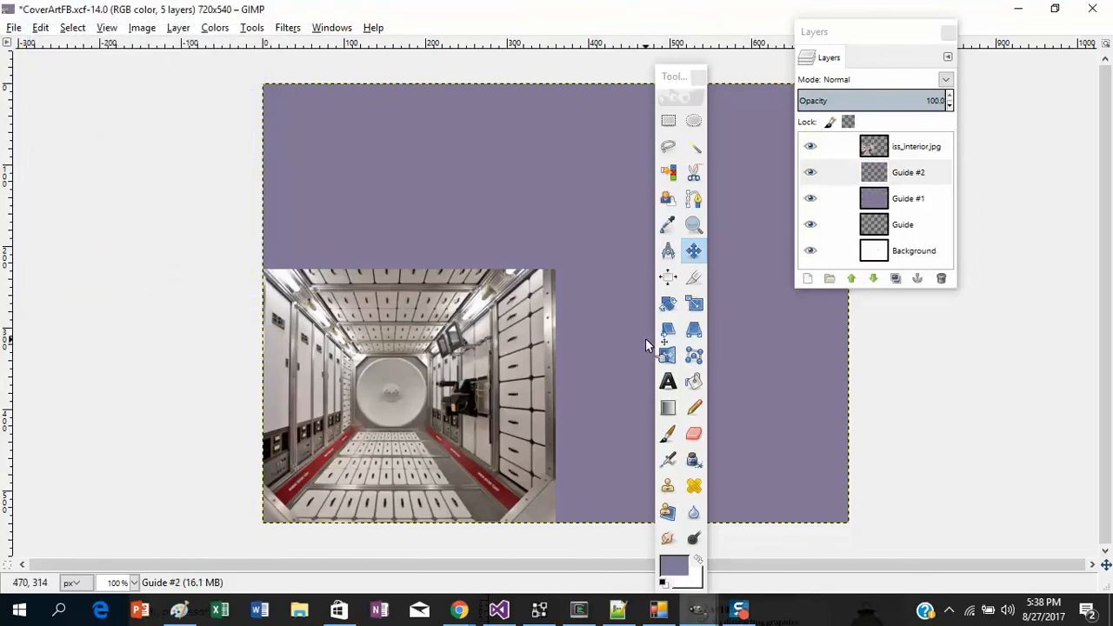
{"action": "left_click", "coordinate": [665, 123]}
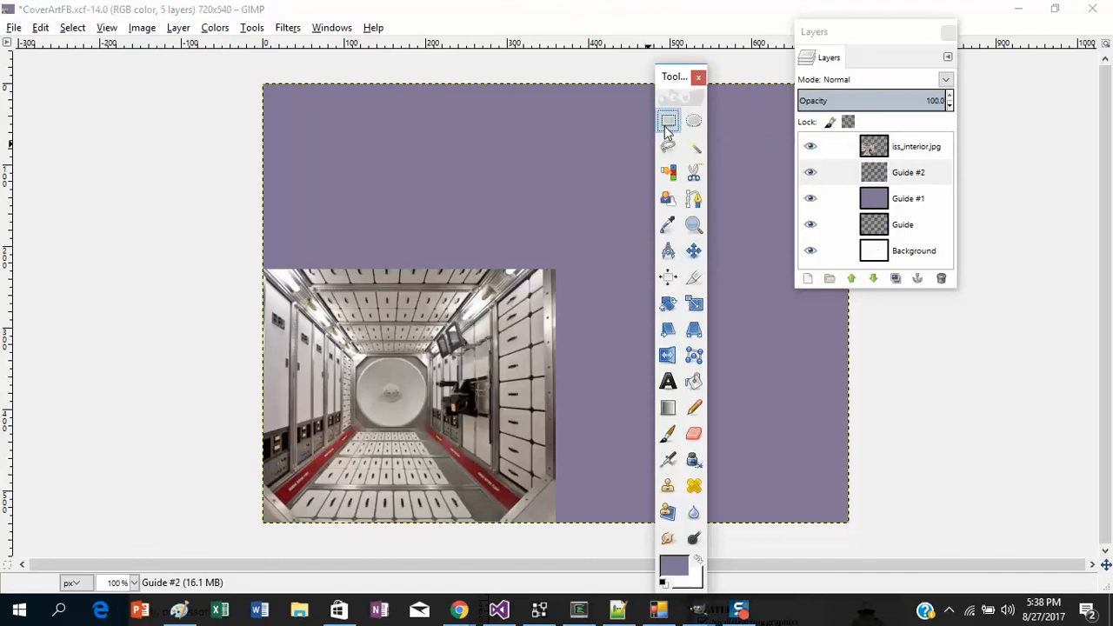
{"action": "mouse_move", "coordinate": [902, 174]}
{"action": "left_mouse_down"}
{"action": "mouse_move", "coordinate": [909, 143]}
{"action": "mouse_move", "coordinate": [906, 162]}
{"action": "left_mouse_up"}
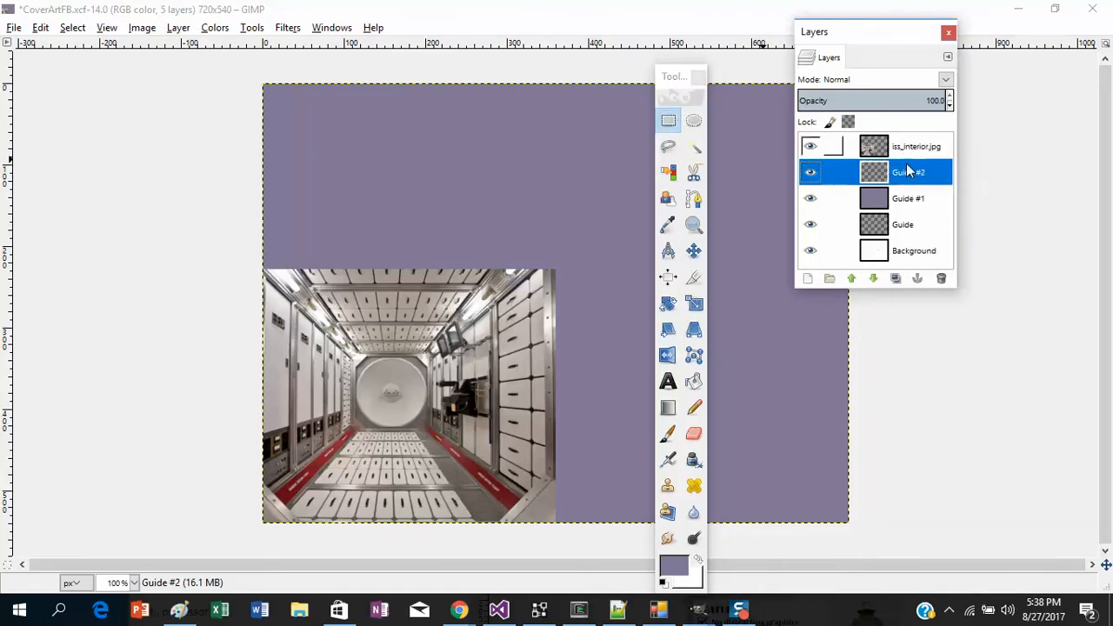
{"action": "left_click", "coordinate": [852, 280]}
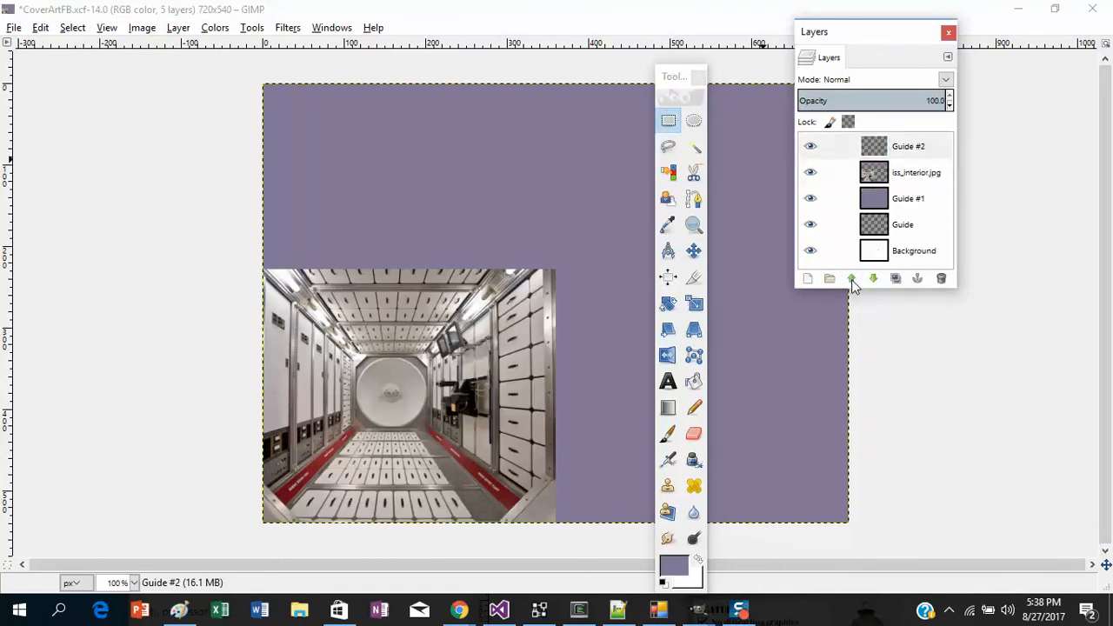
Select a wide rectangle in the purple area above the picture and bucket-fill it with white on the new transparent layer
{"action": "left_click_drag", "start_coordinate": [279, 111], "coordinate": [540, 250]}
{"action": "left_click", "coordinate": [699, 561]}
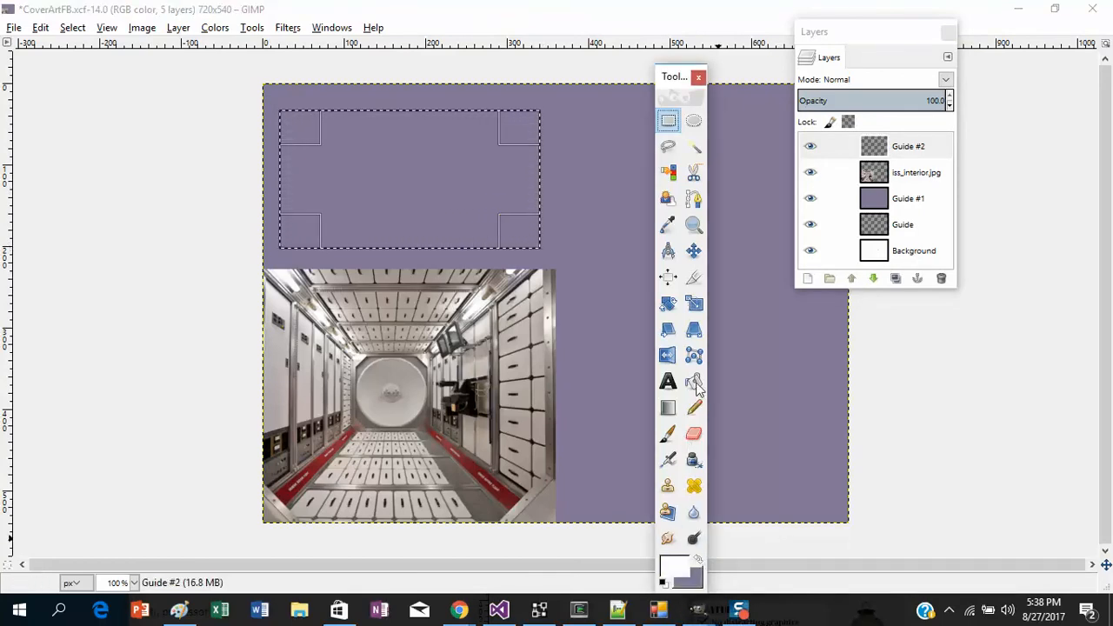
{"action": "left_click", "coordinate": [396, 169]}
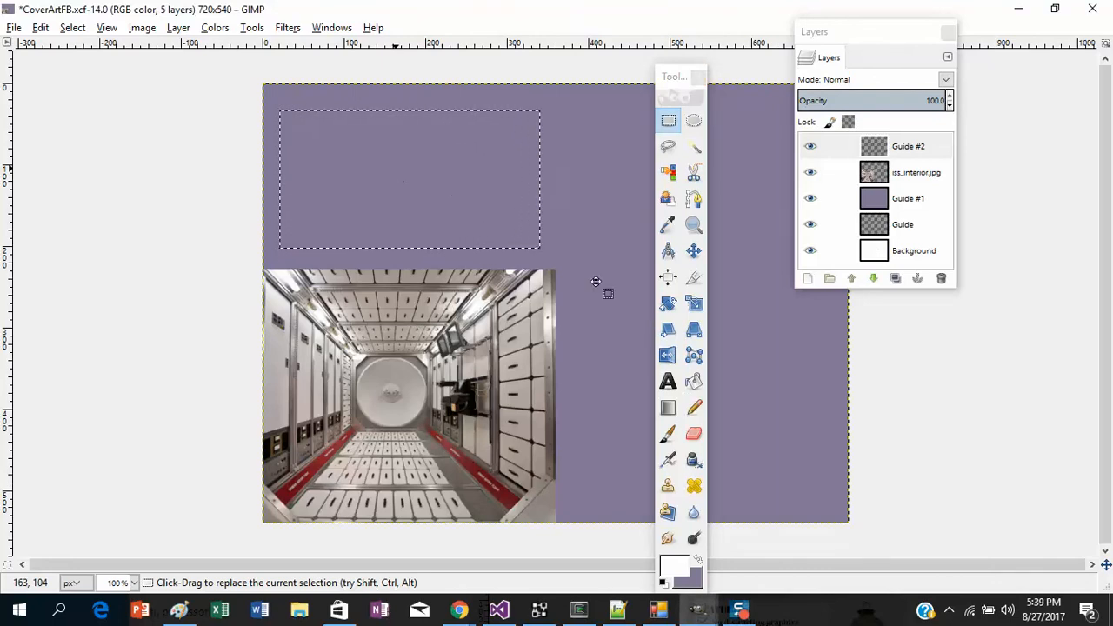
{"action": "left_click", "coordinate": [693, 381]}
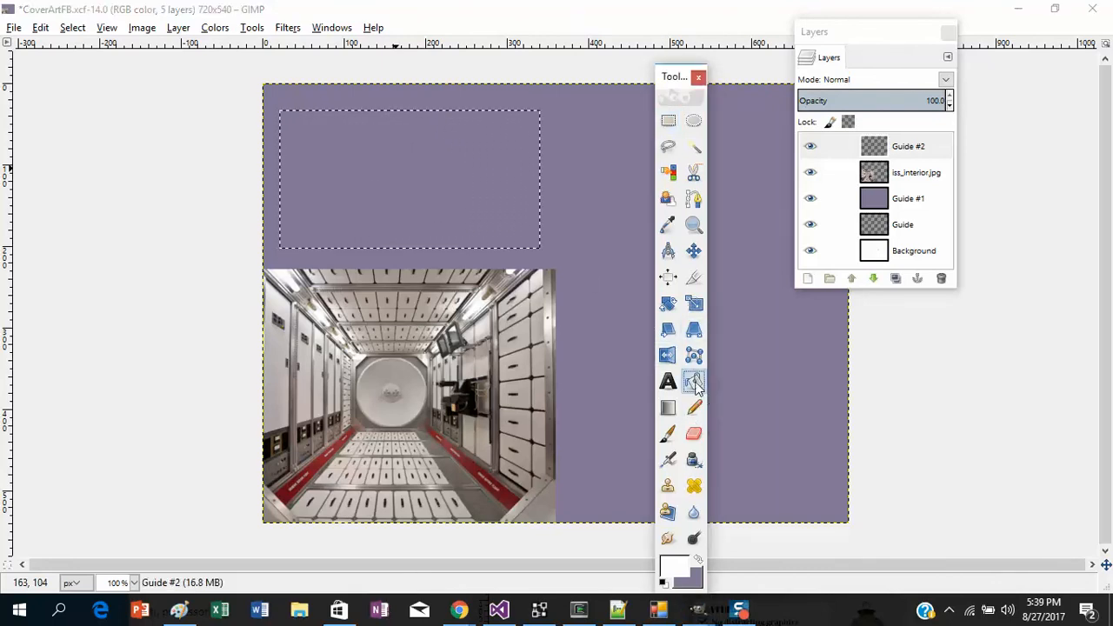
{"action": "left_click", "coordinate": [408, 206]}
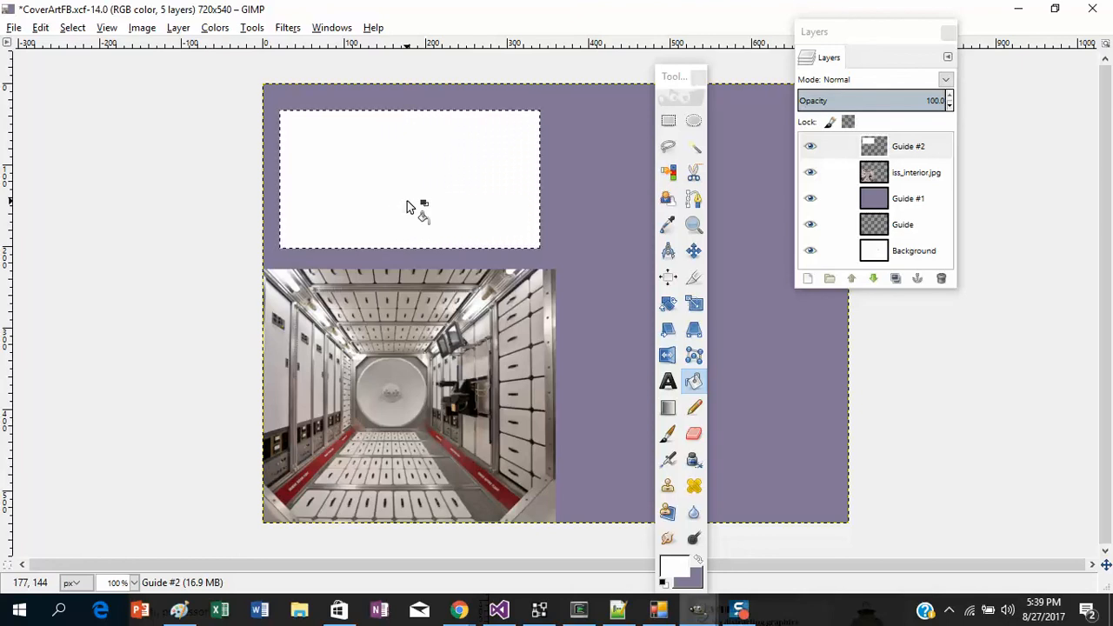
Start a text in the white box, place the Tool Options dialog below the Layers dialog, and open its font list
{"action": "left_click", "coordinate": [667, 381]}
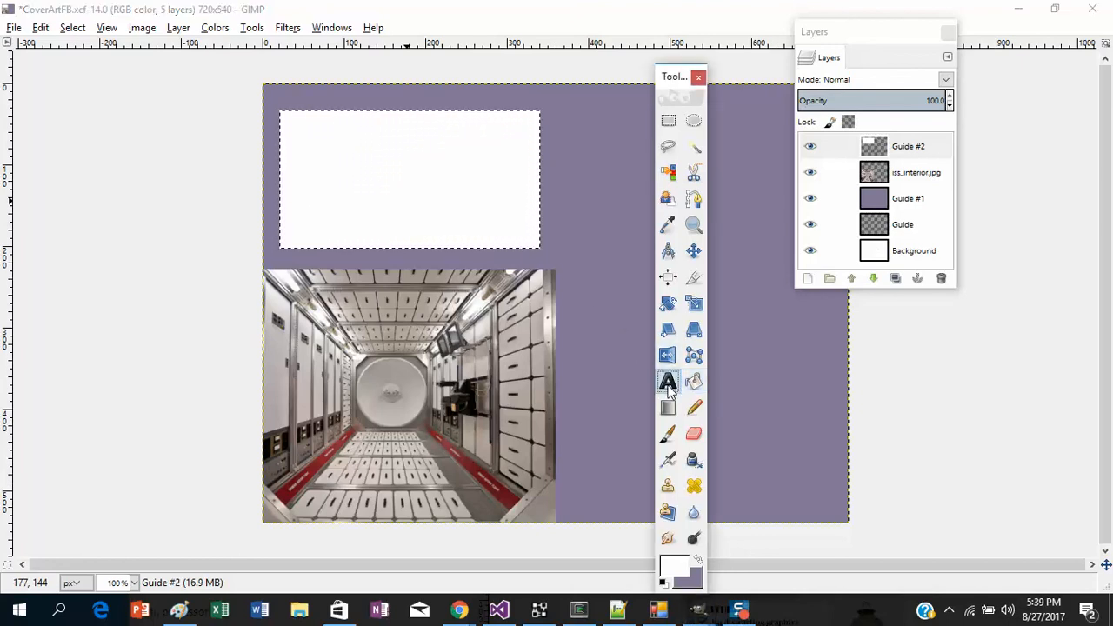
{"action": "left_click", "coordinate": [300, 151]}
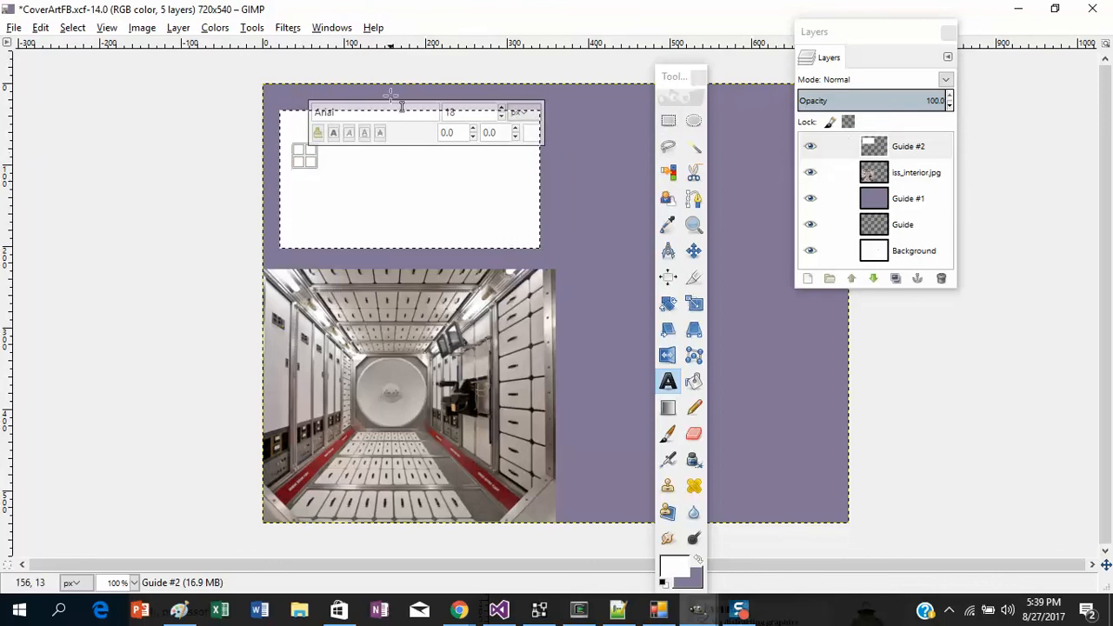
{"action": "left_click", "coordinate": [332, 31]}
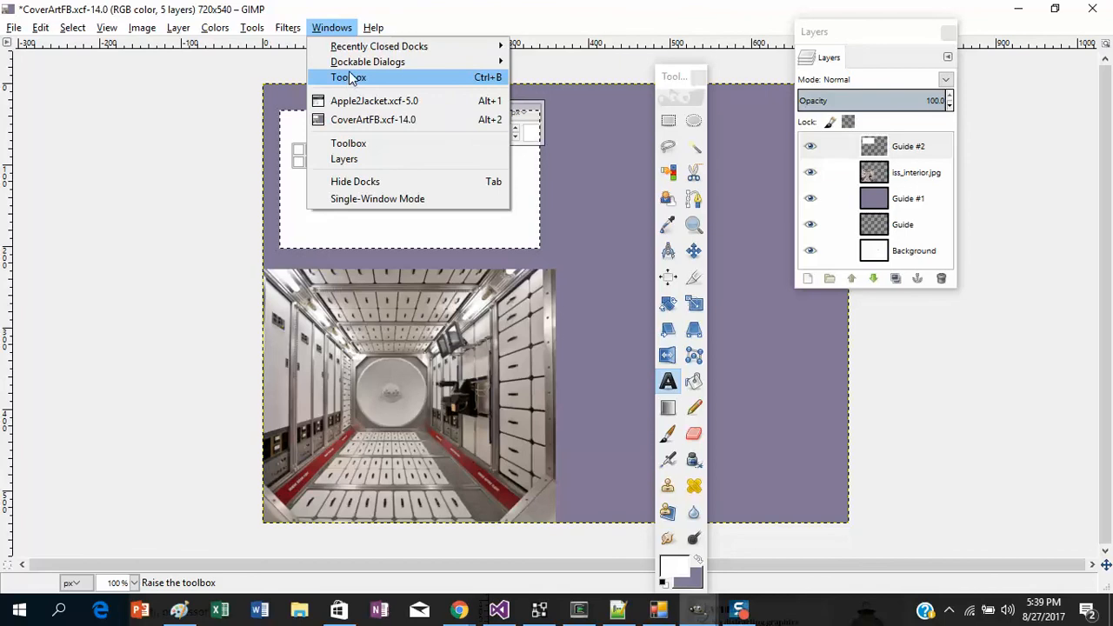
{"action": "mouse_move", "coordinate": [352, 68]}
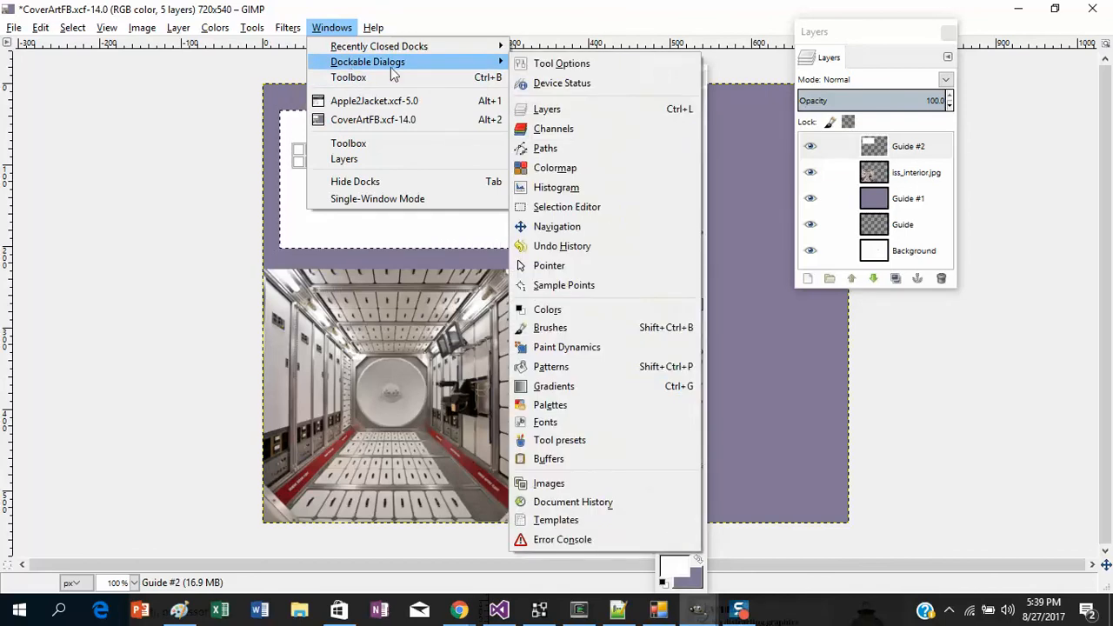
{"action": "left_click", "coordinate": [532, 65]}
{"action": "left_click_drag", "start_coordinate": [532, 14], "coordinate": [806, 316]}
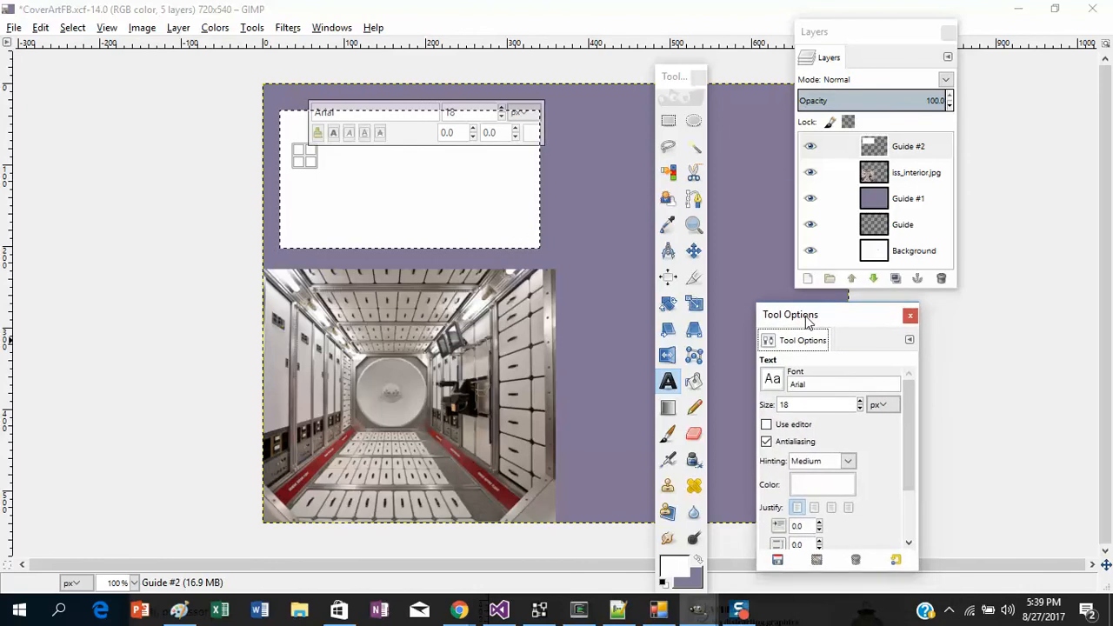
{"action": "left_click", "coordinate": [772, 379]}
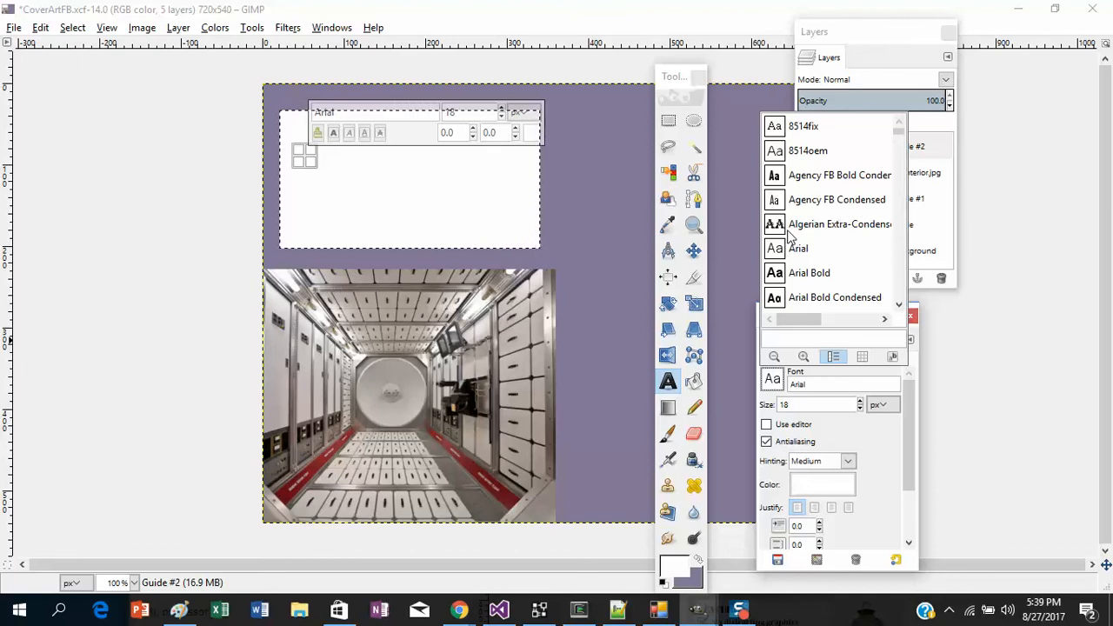
Enter the text Helloe in white 18 px Arial inside the white box and swap the foreground and background colors
{"action": "left_click", "coordinate": [317, 164]}
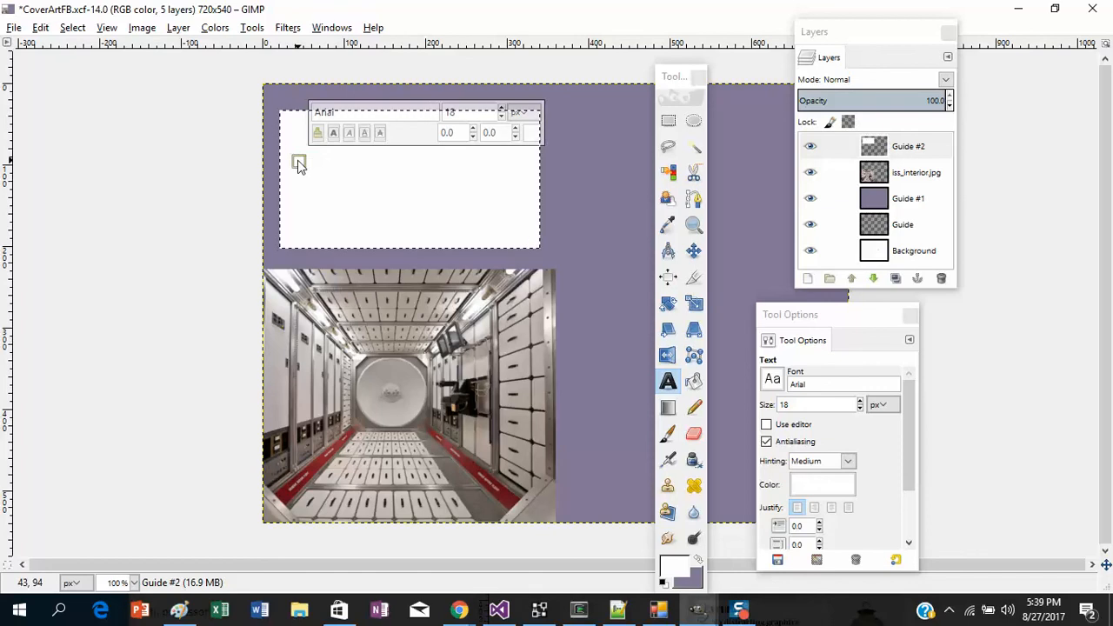
{"action": "type", "text": "Helloe"}
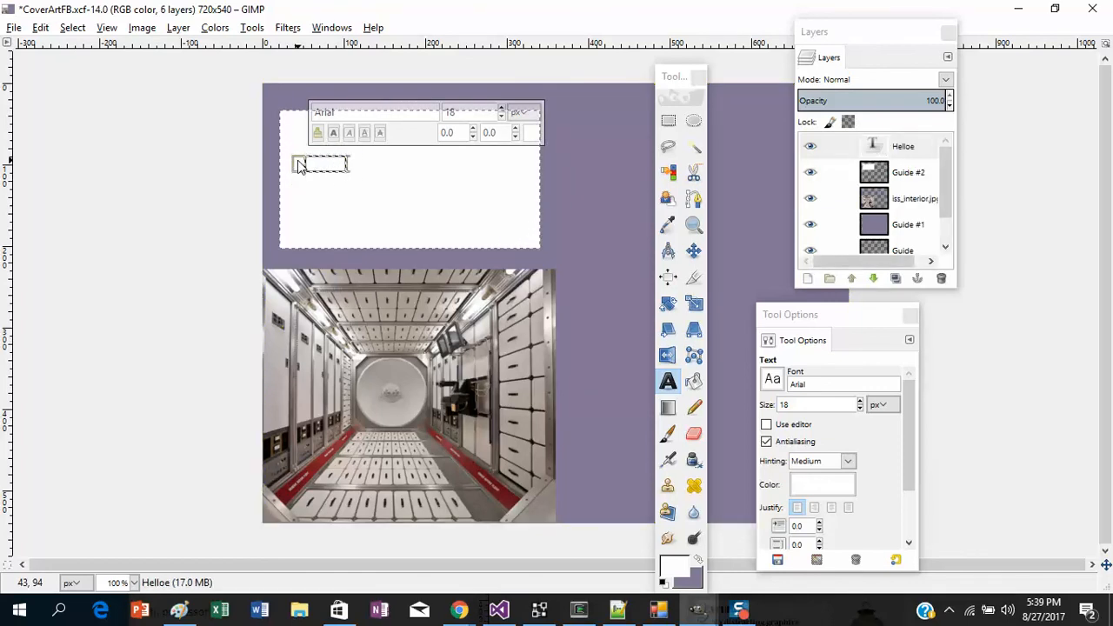
{"action": "key", "text": "ctrl+a"}
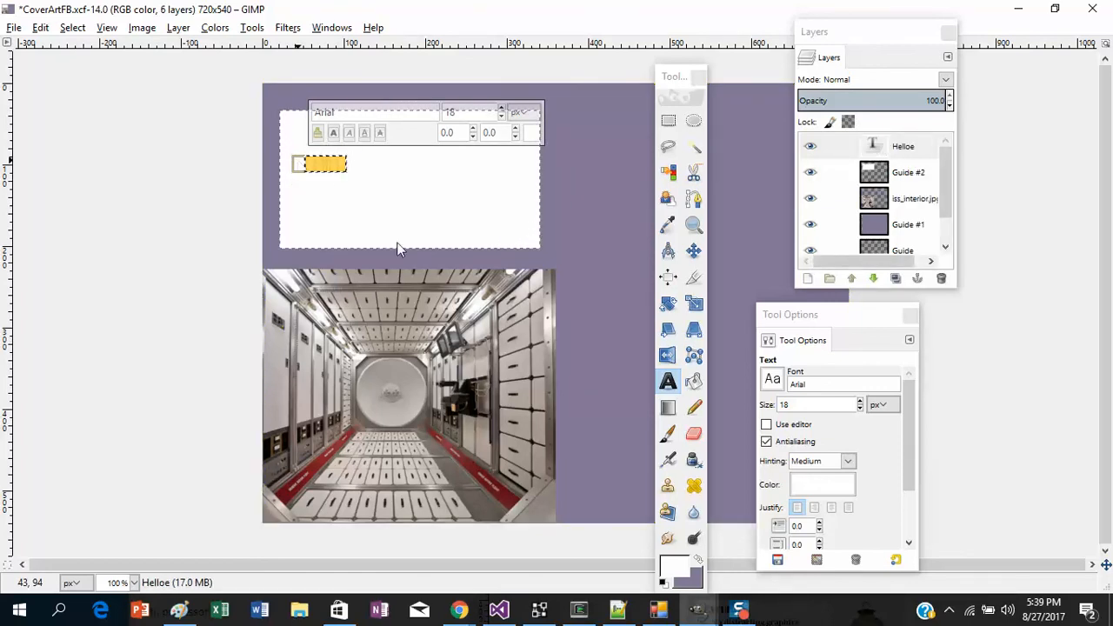
{"action": "left_click", "coordinate": [695, 561]}
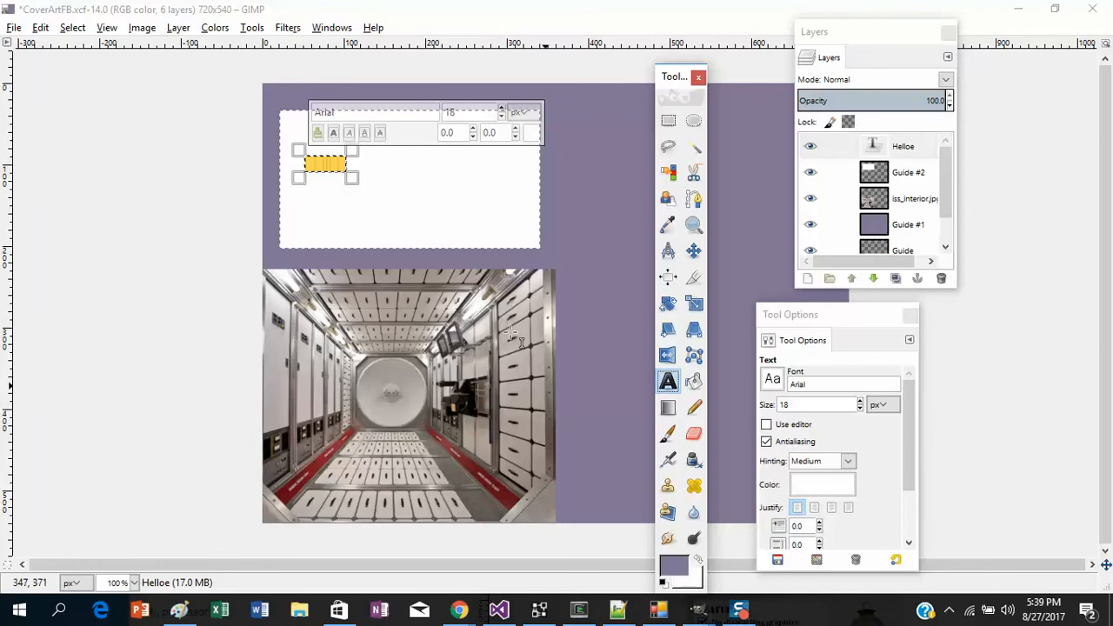
Draw a text box in the white rectangle, enter THIS IS MY GAME in purple 18 px Arial, and widen it to about 199 × 29 px
{"action": "left_click", "coordinate": [426, 192]}
{"action": "left_click", "coordinate": [357, 157]}
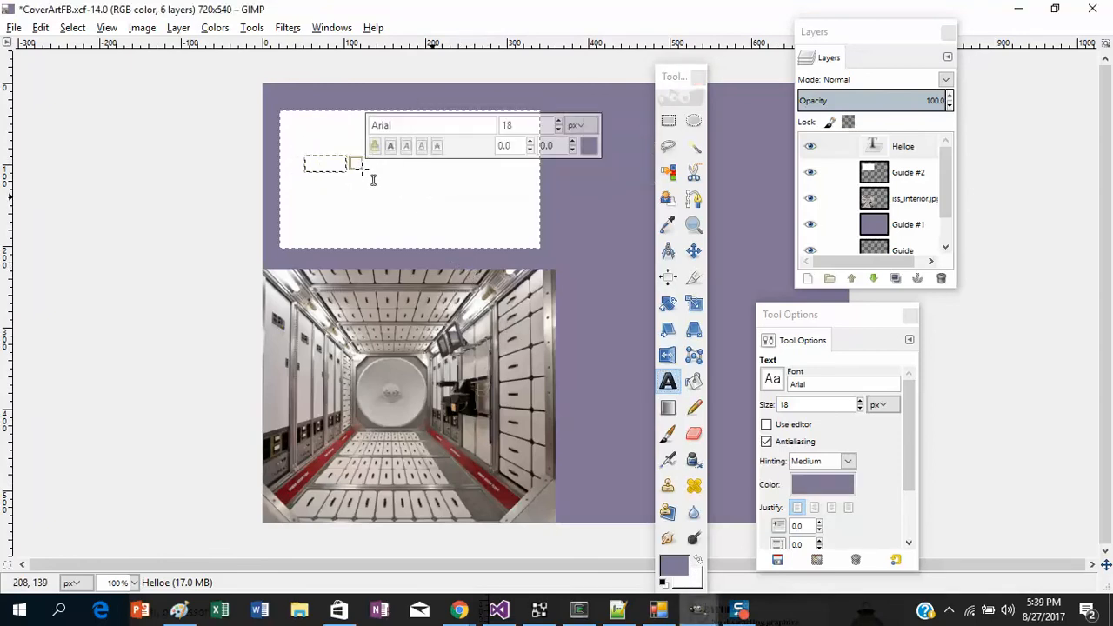
{"action": "left_click", "coordinate": [326, 184]}
{"action": "left_click_drag", "start_coordinate": [342, 198], "coordinate": [383, 230]}
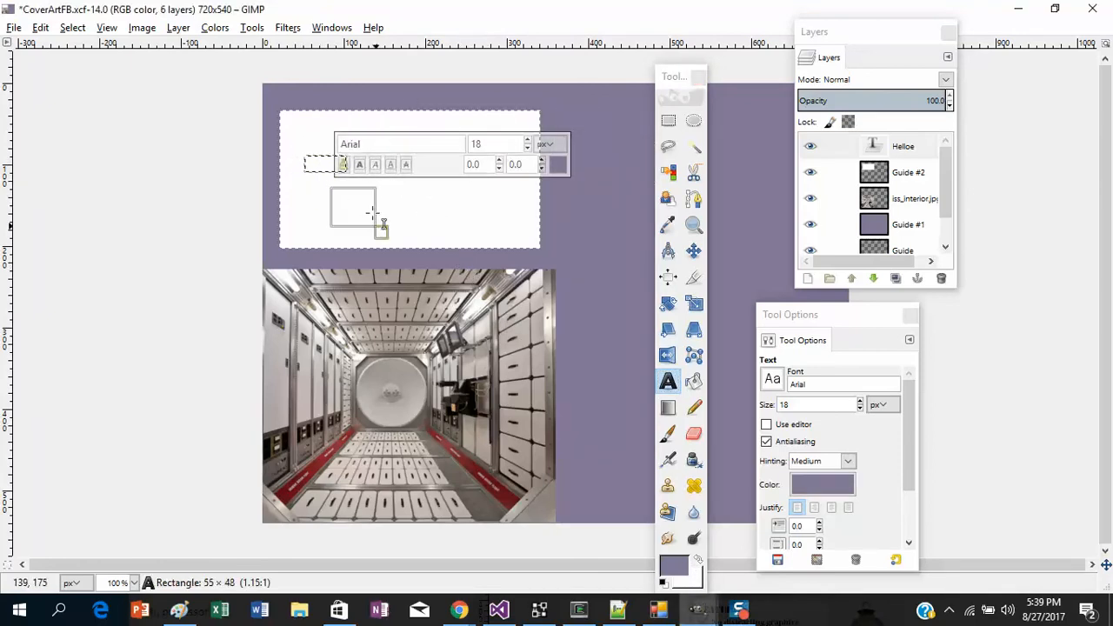
{"action": "type", "text": "TH"}
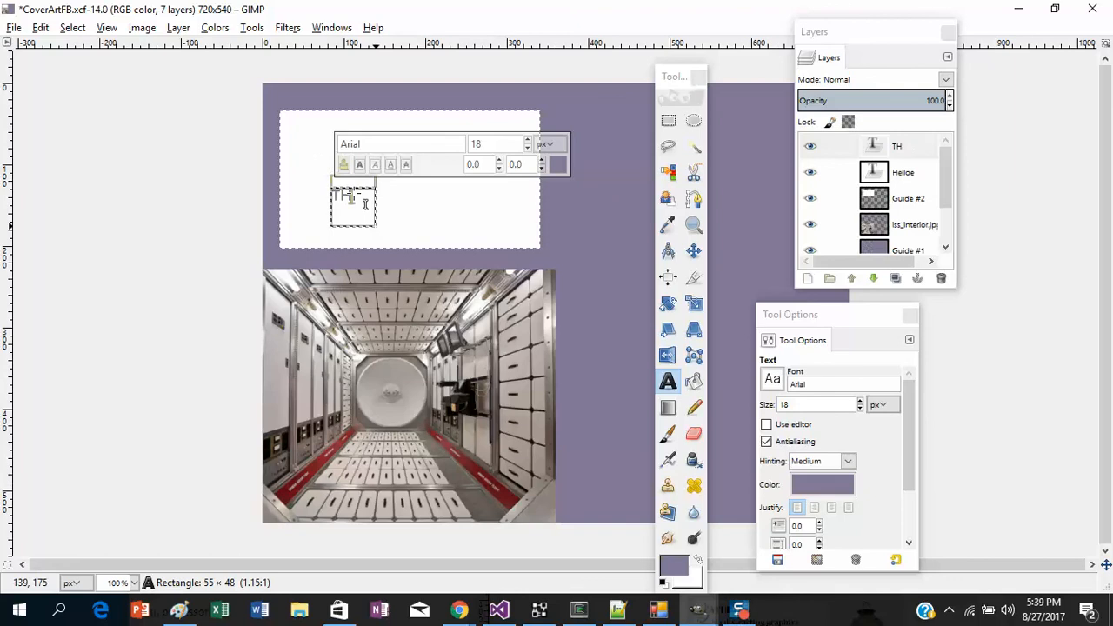
{"action": "type", "text": "IS IS MY"}
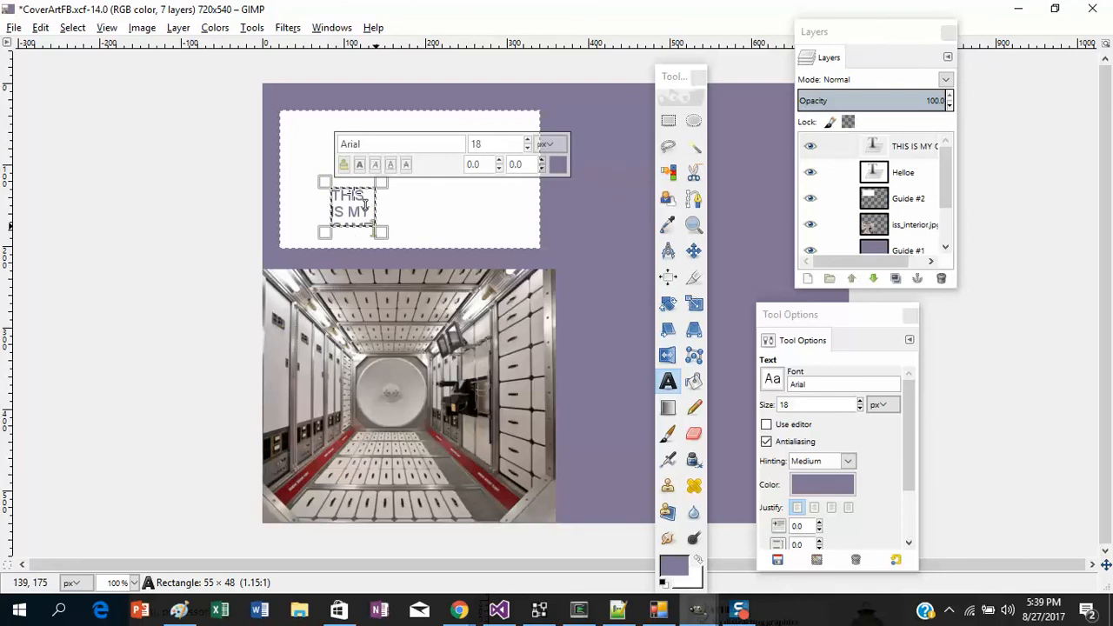
{"action": "type", "text": " C"}
{"action": "left_click_drag", "start_coordinate": [380, 233], "coordinate": [508, 222]}
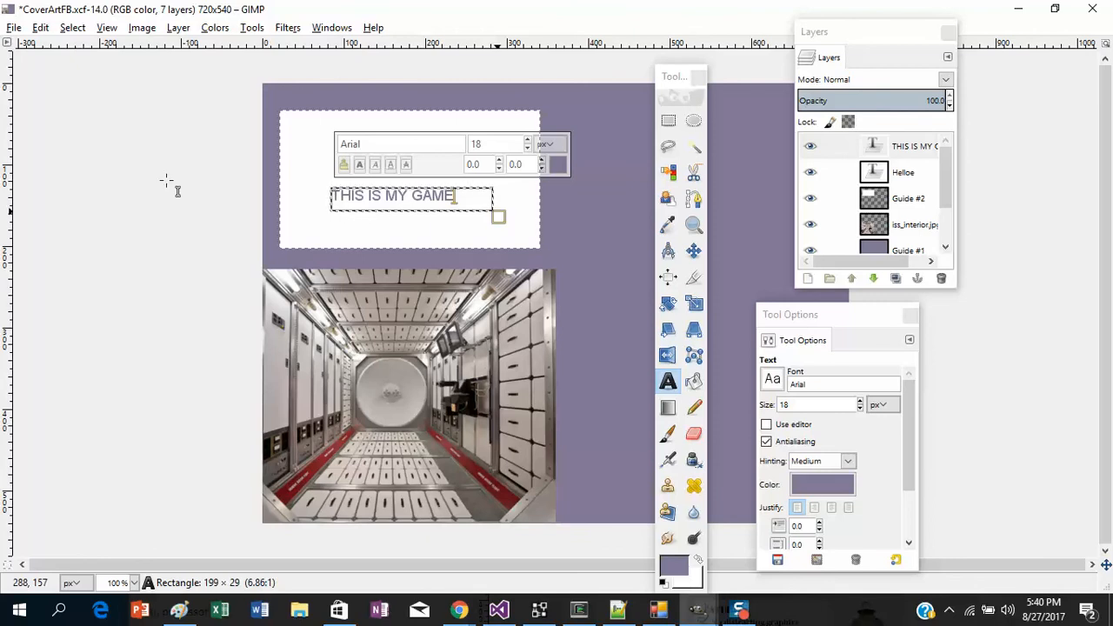
{"action": "left_click", "coordinate": [14, 27]}
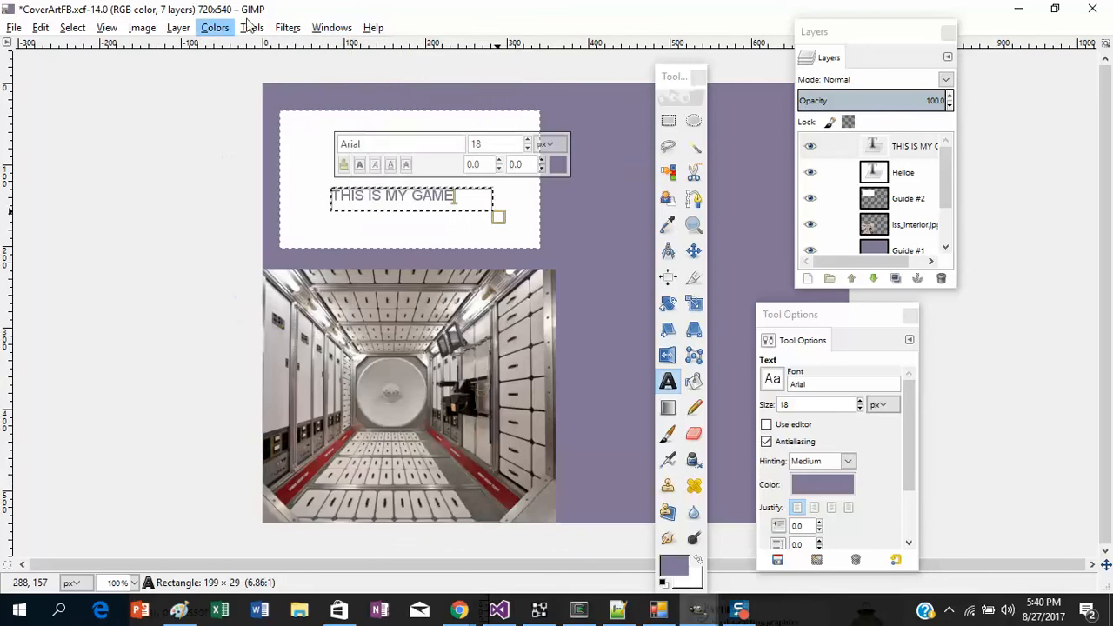
{"action": "left_click", "coordinate": [898, 198]}
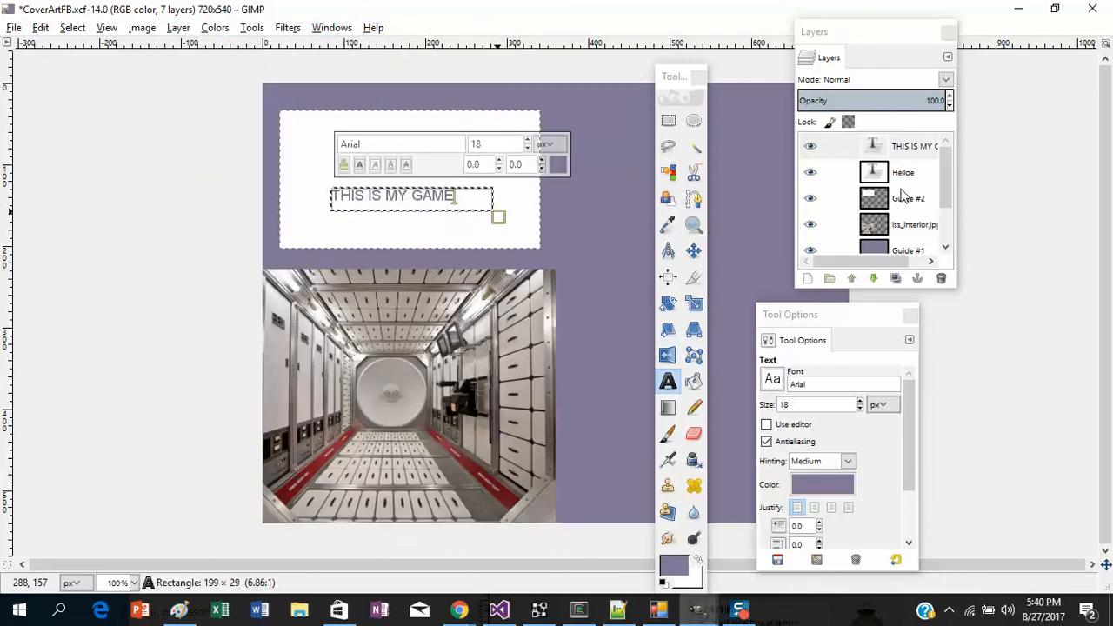
{"action": "left_click", "coordinate": [169, 29]}
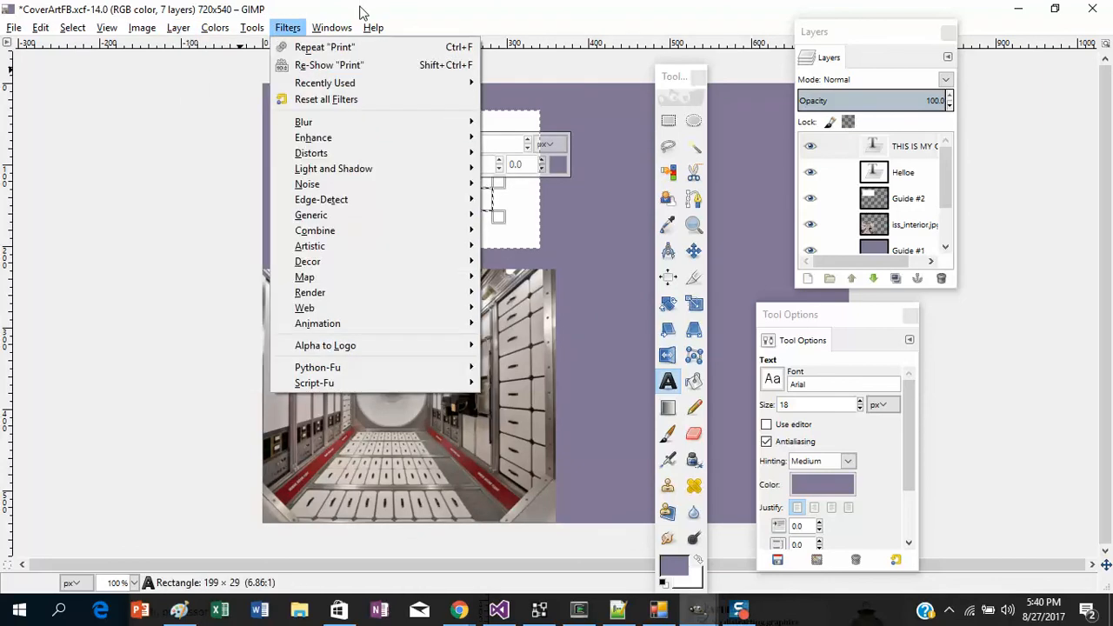
{"action": "left_click", "coordinate": [361, 12]}
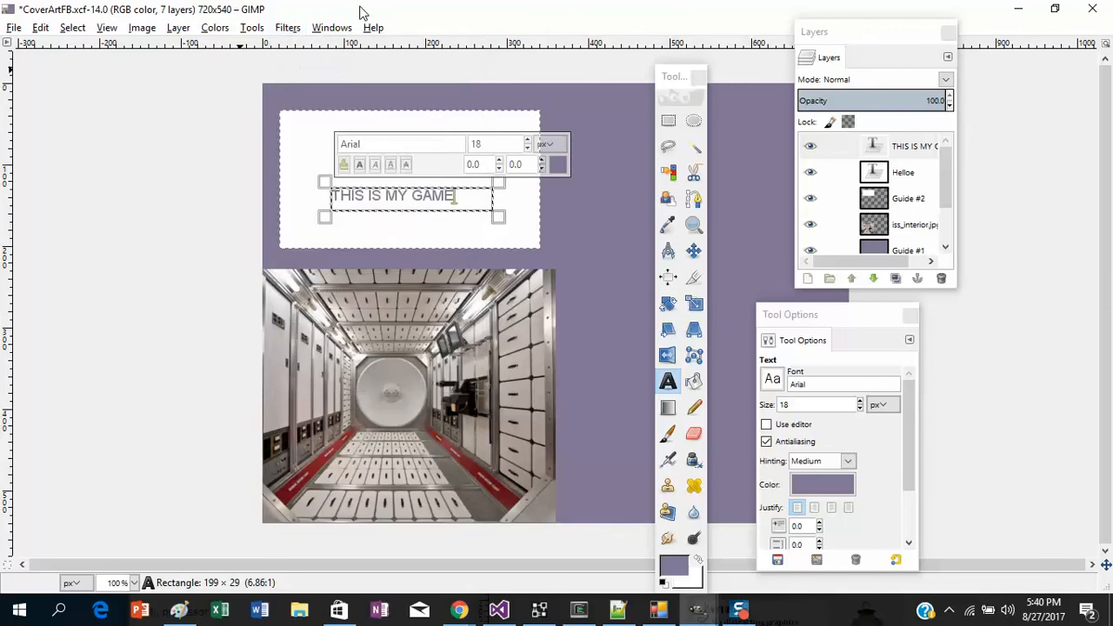
{"action": "left_click", "coordinate": [15, 28]}
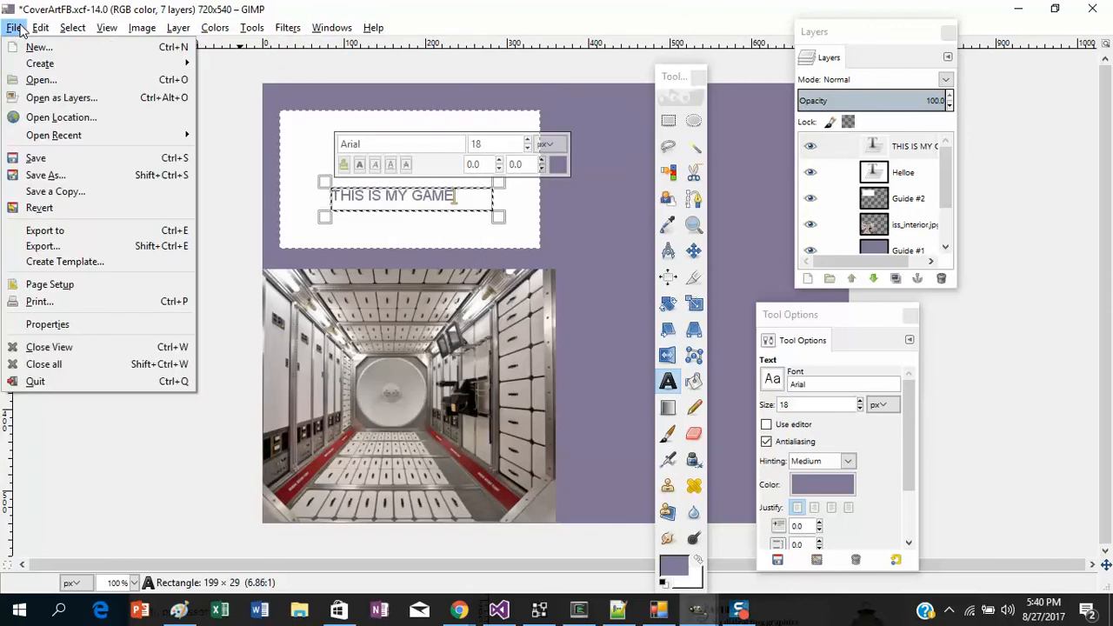
{"action": "mouse_move", "coordinate": [71, 26]}
{"action": "mouse_move", "coordinate": [15, 30]}
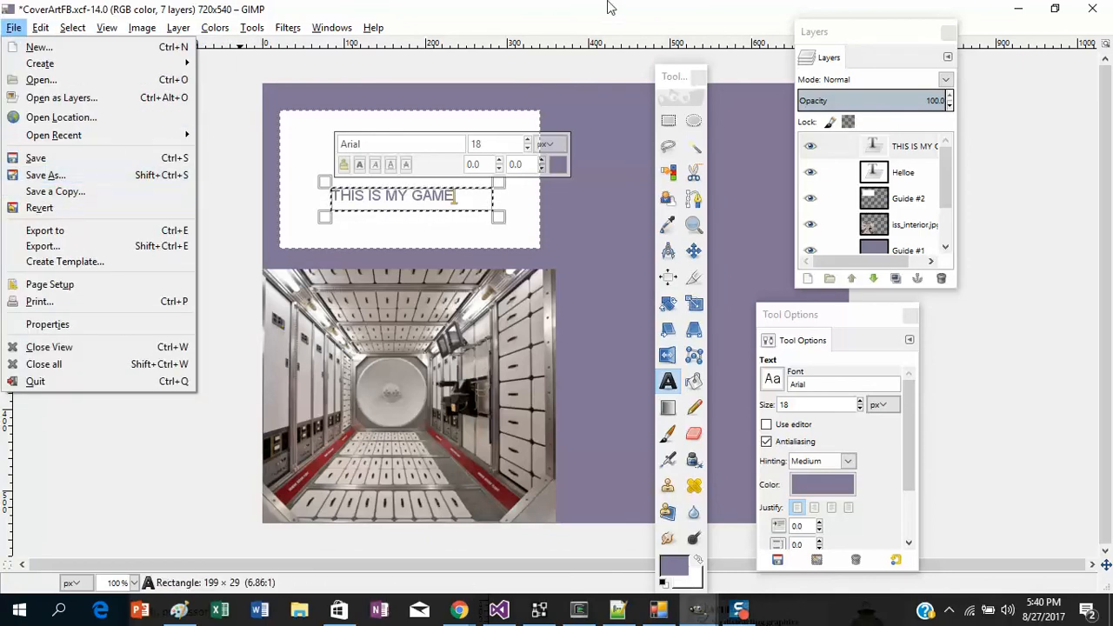
{"action": "left_click", "coordinate": [608, 17]}
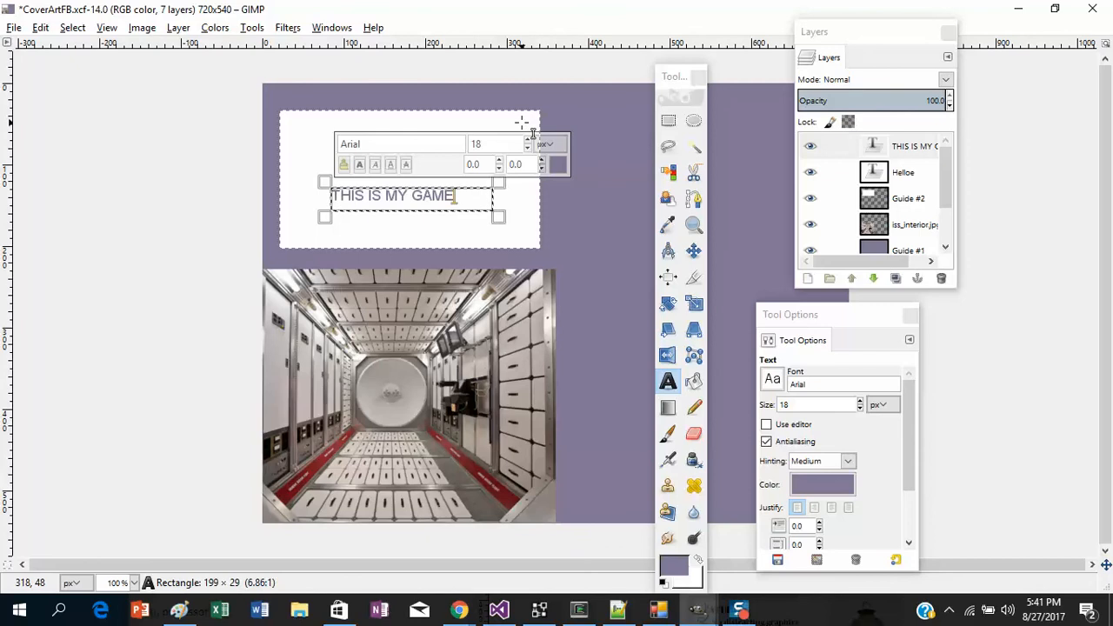
{"action": "left_click", "coordinate": [1025, 439]}
{"action": "left_click", "coordinate": [949, 610]}
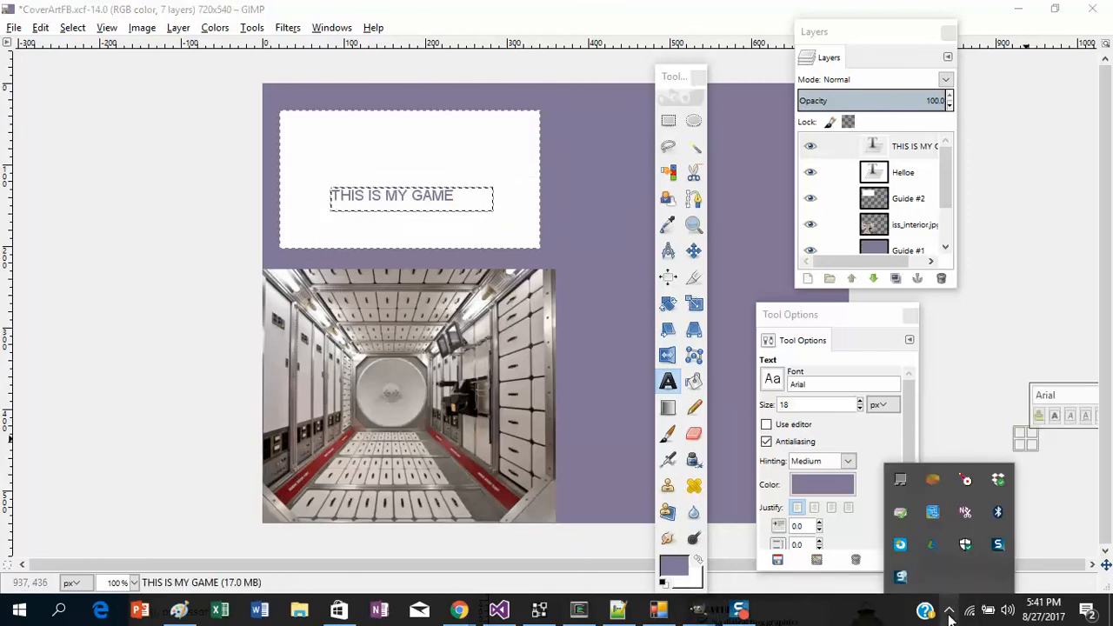